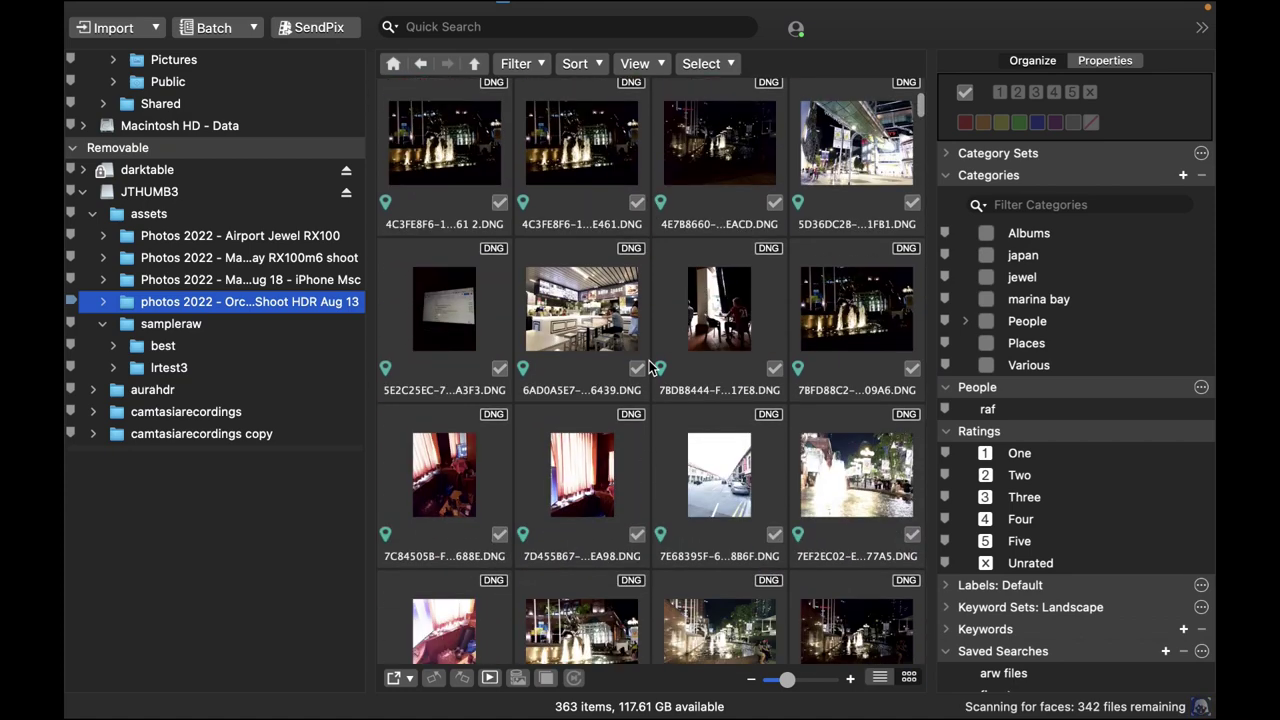
Scroll down through the library's people and categories lists.
scroll(648, 368, down, 5)
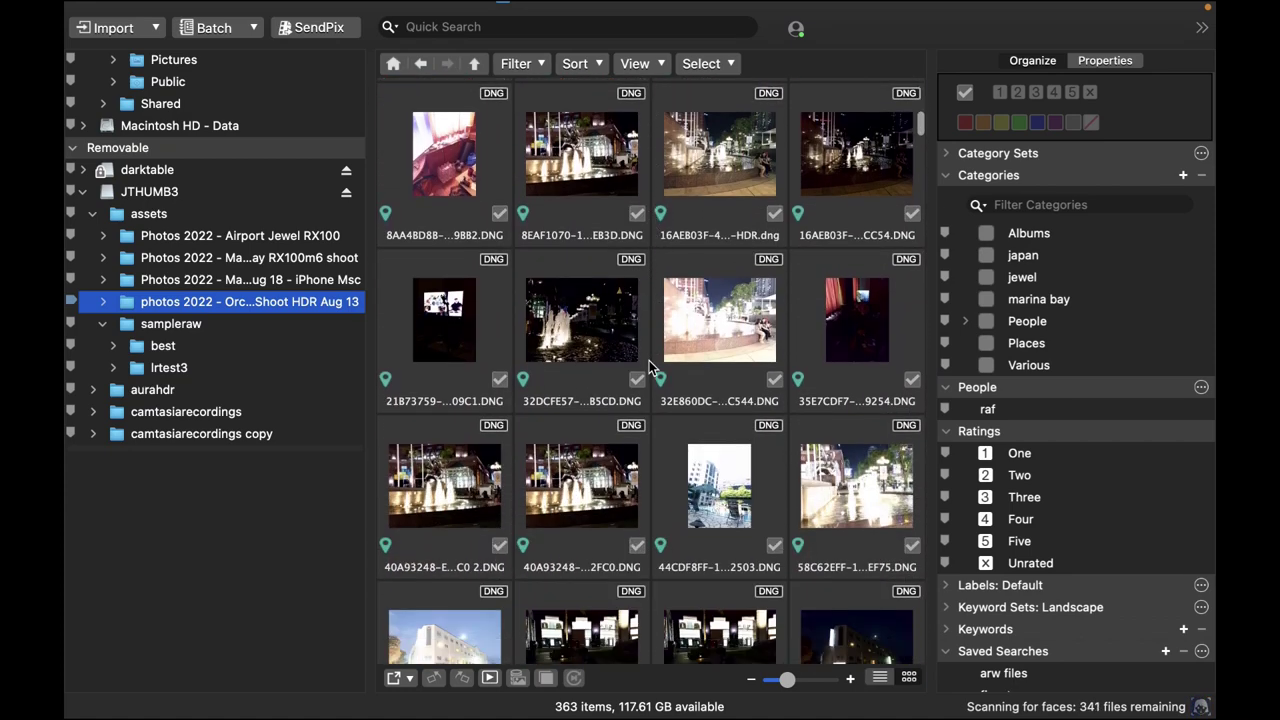
scroll(648, 368, down, 5)
scroll(648, 368, down, 10)
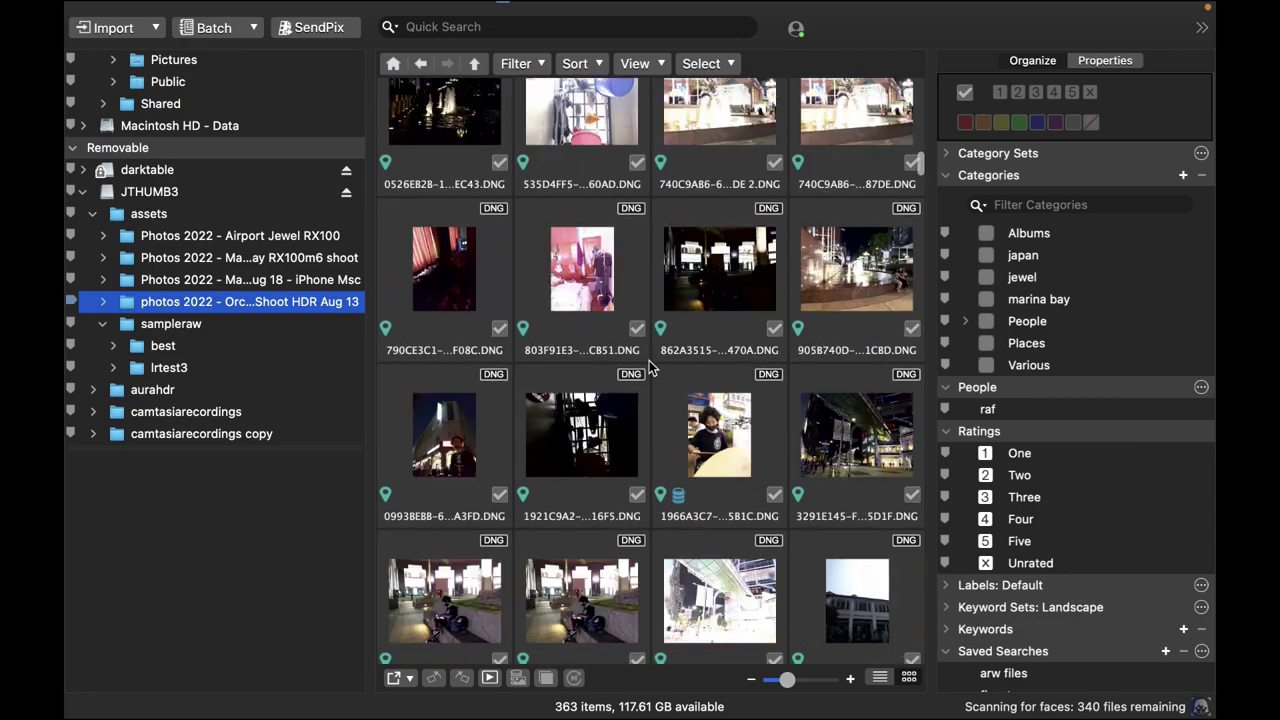
scroll(649, 368, down, 10)
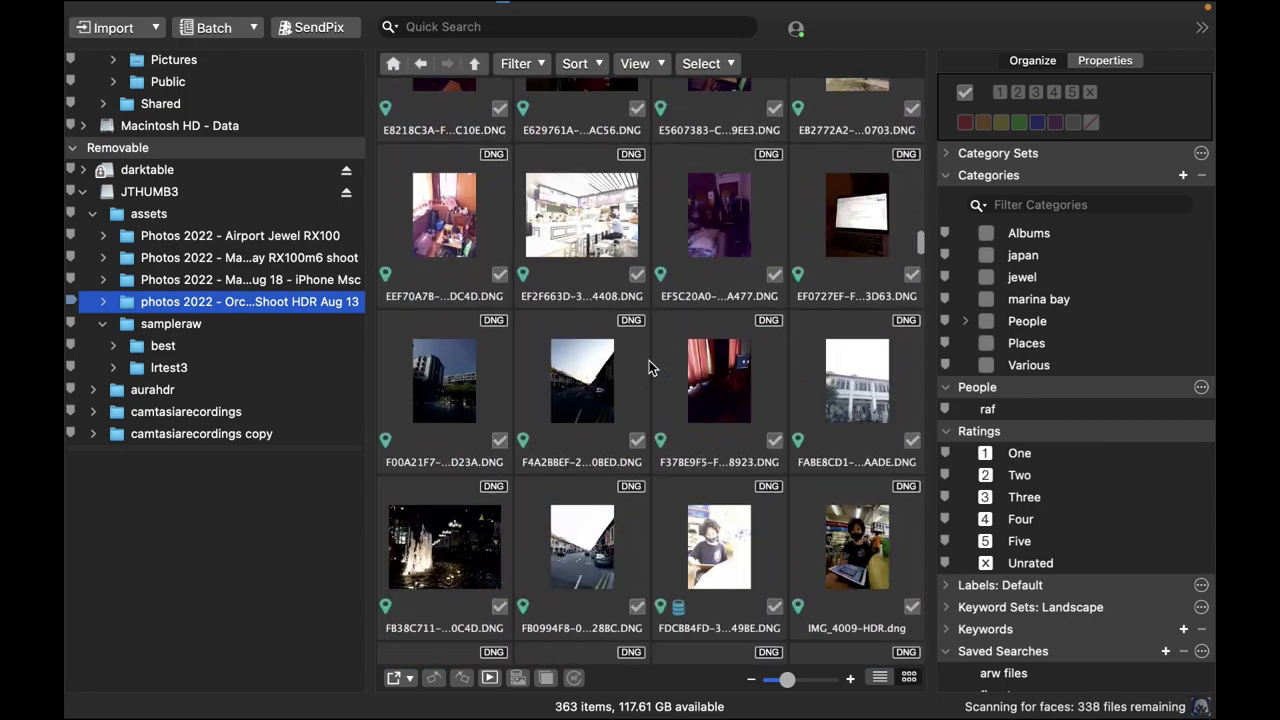
scroll(649, 368, down, 10)
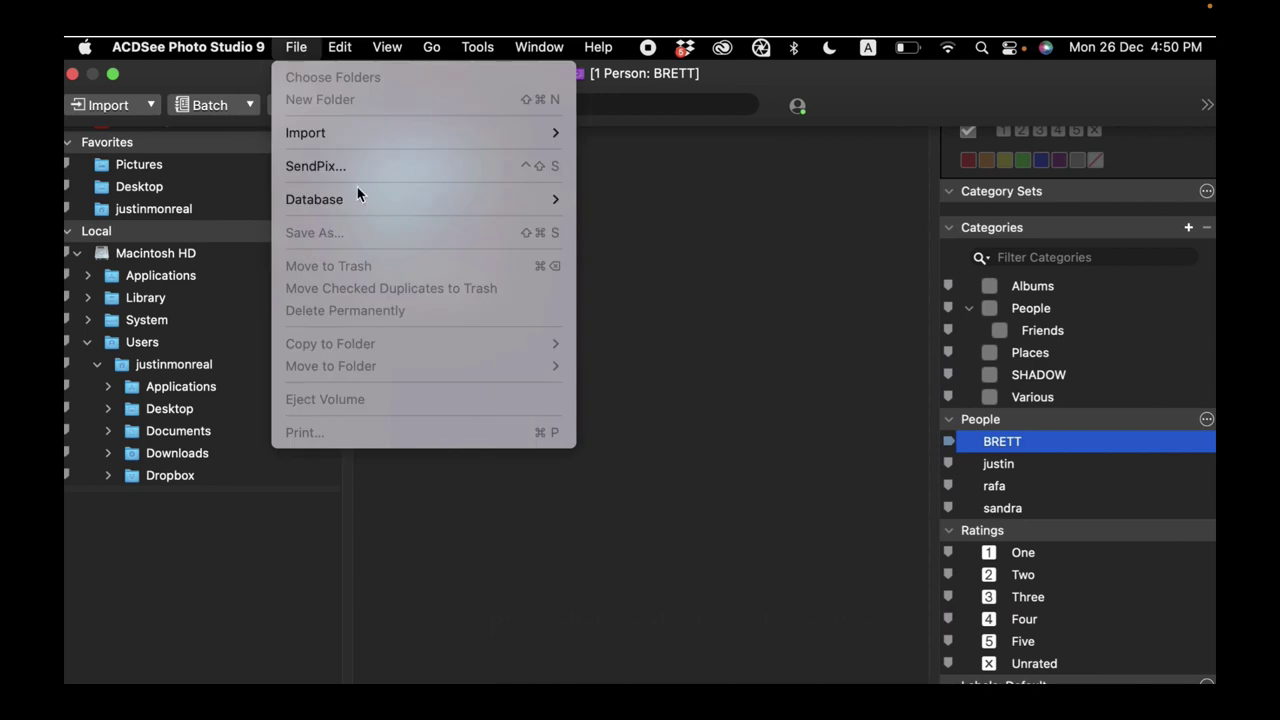
Start a new database from the File > Database submenu.
mouse_move(358, 203)
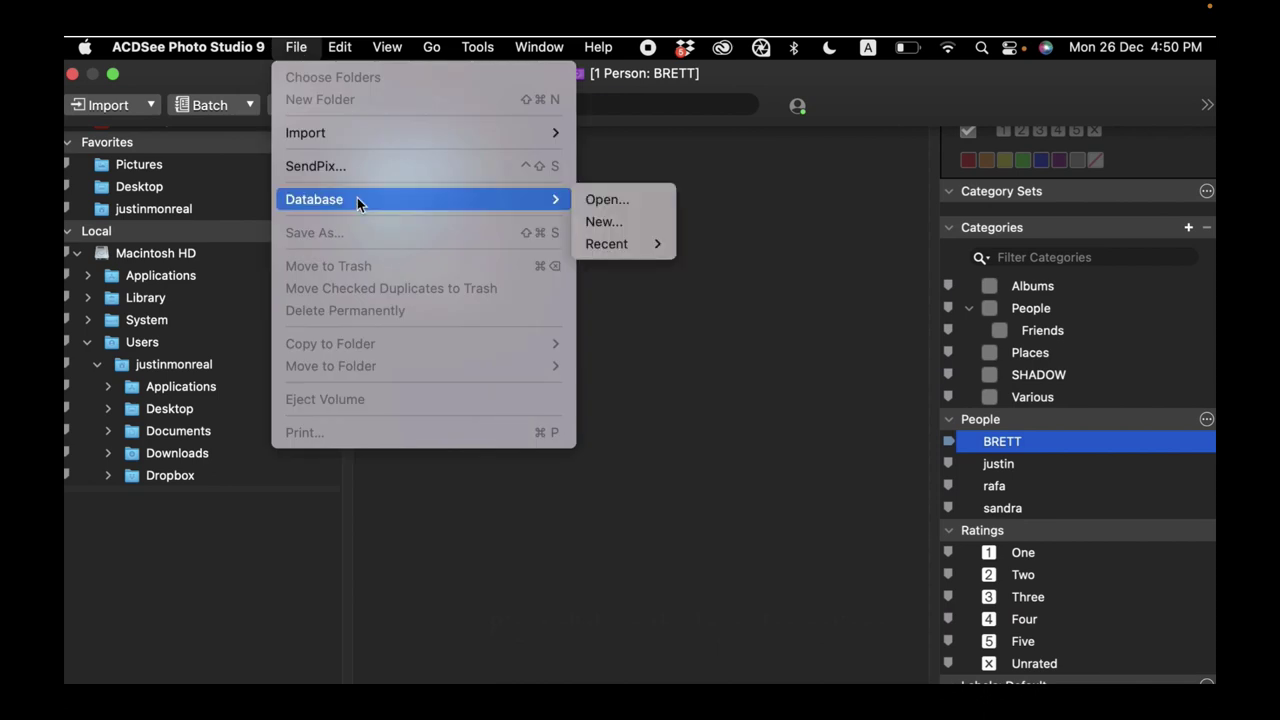
click(584, 224)
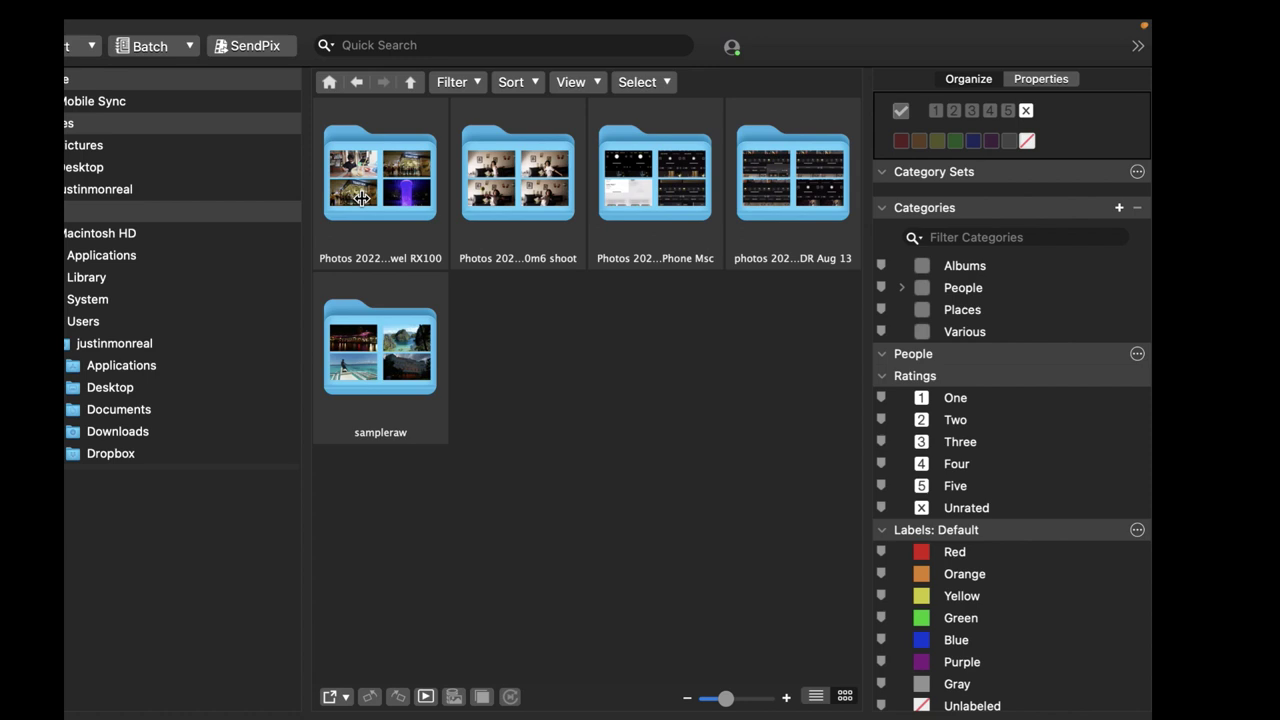
Open the Photos 2022 - Airport Jewel RX100 folder.
double_click(362, 198)
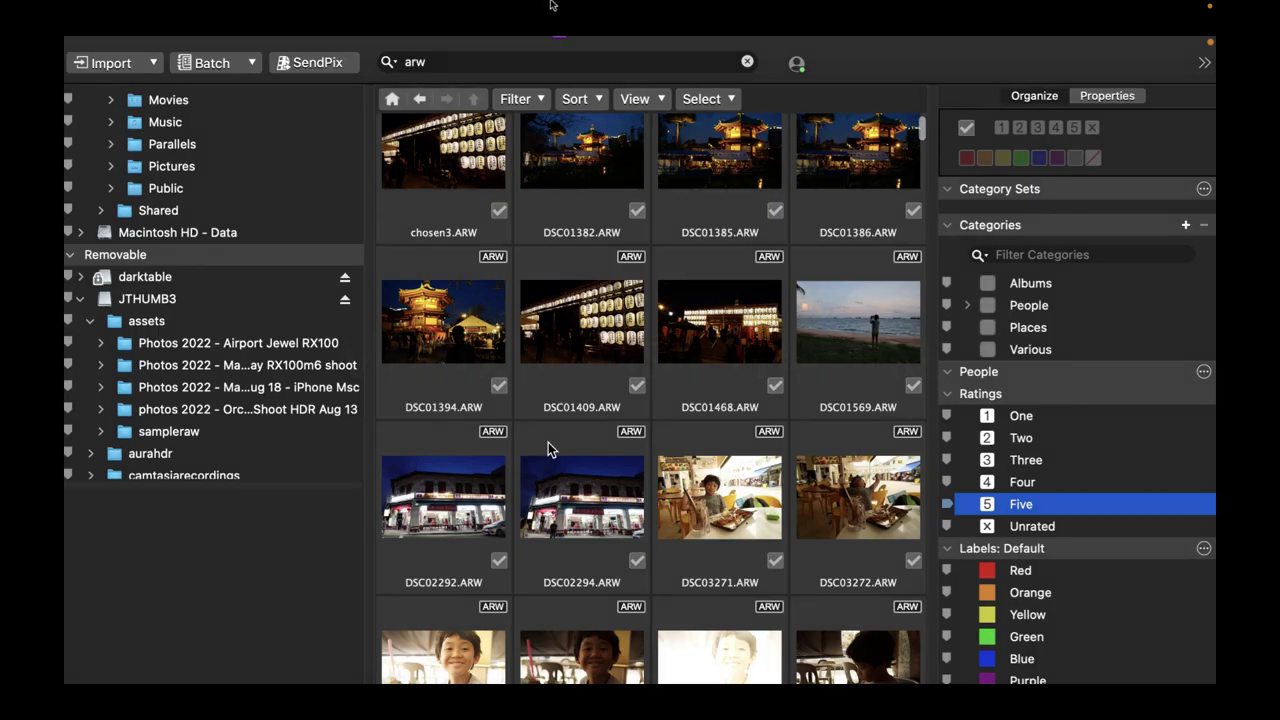
Rate DSC02292, DSC01394, DSC01409, DSC01382 and chosen3 five stars.
click(457, 496)
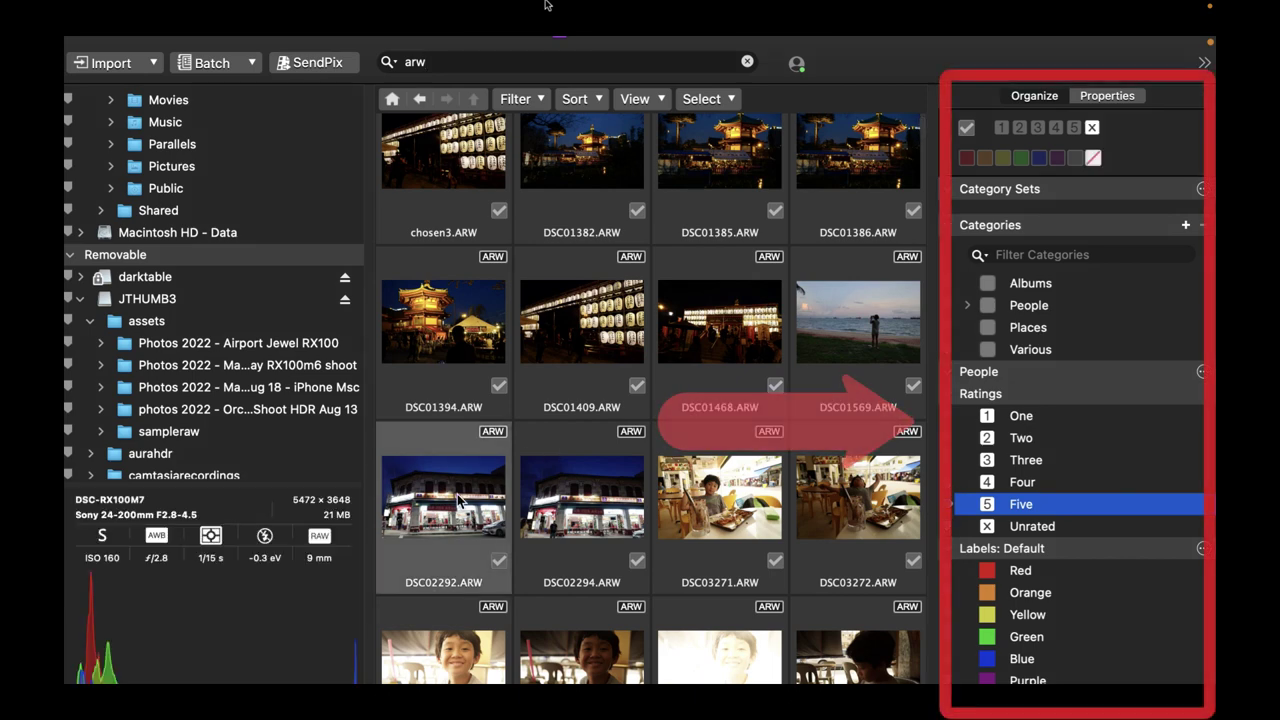
super+click(455, 355)
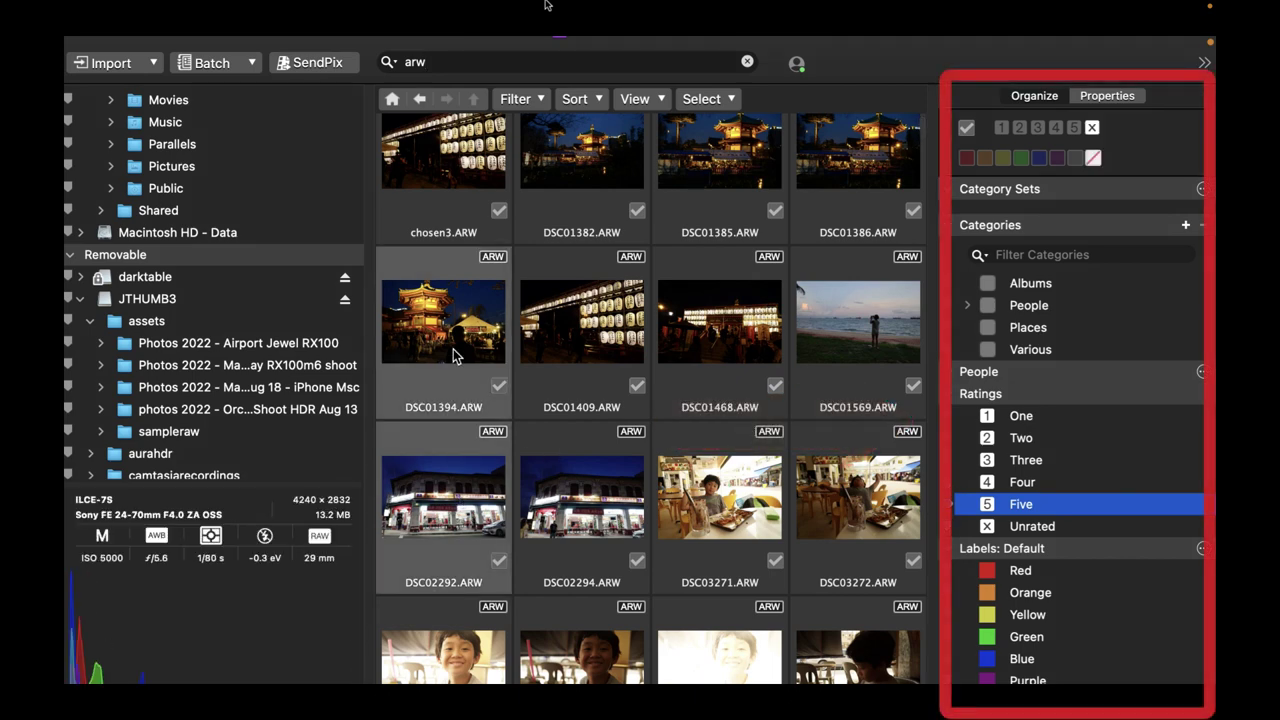
super+click(570, 354)
scroll(568, 352, up, 1)
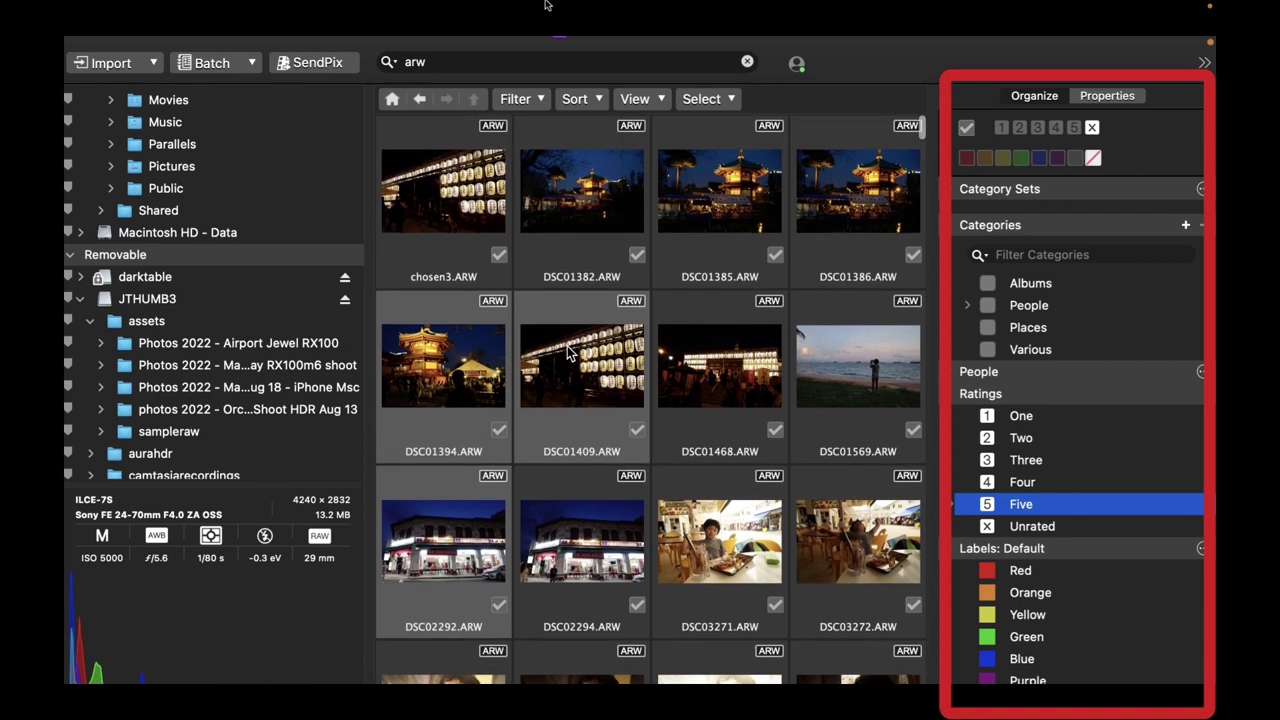
super+click(573, 224)
super+click(467, 215)
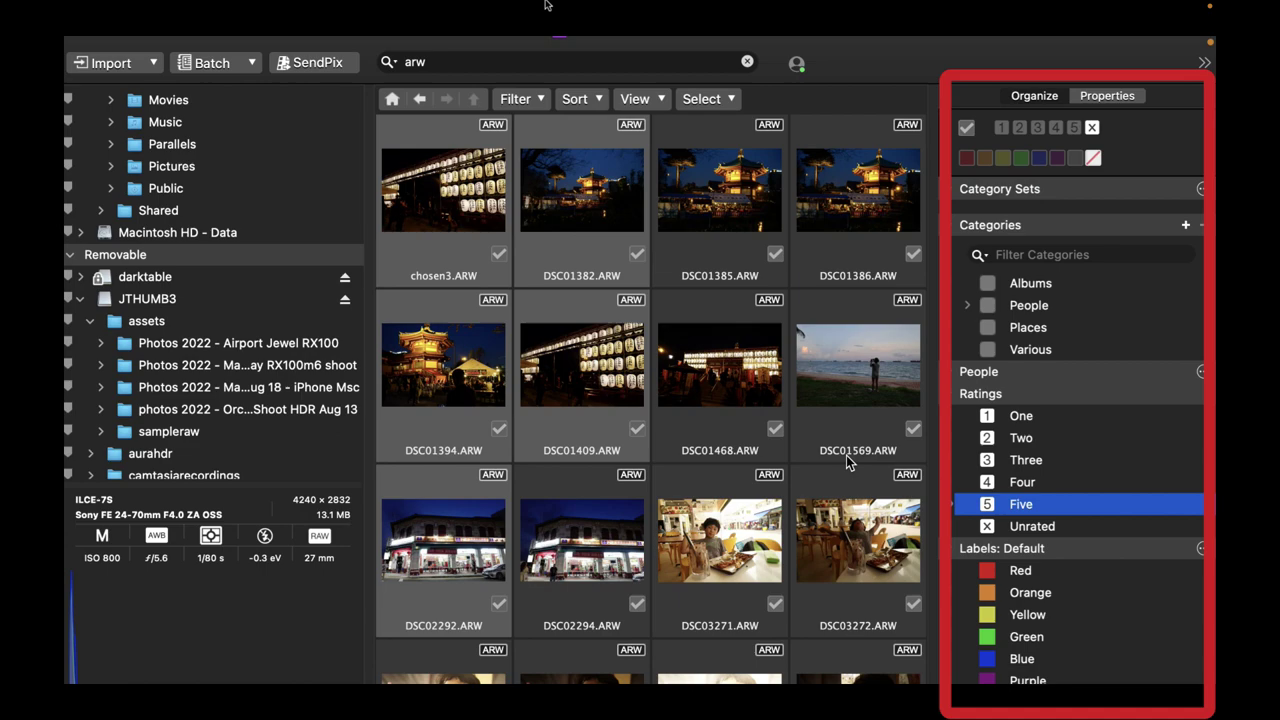
click(988, 503)
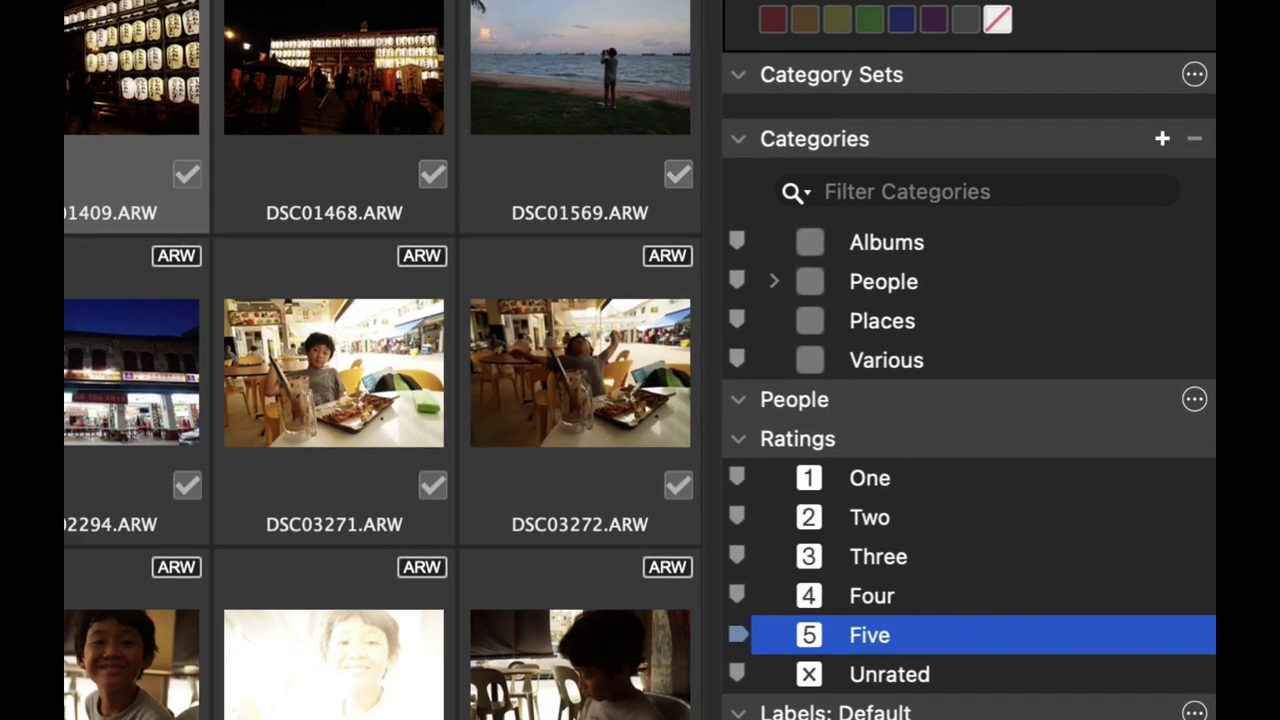
Give DSC03570 a five-star rating as well.
scroll(594, 700, down, 5)
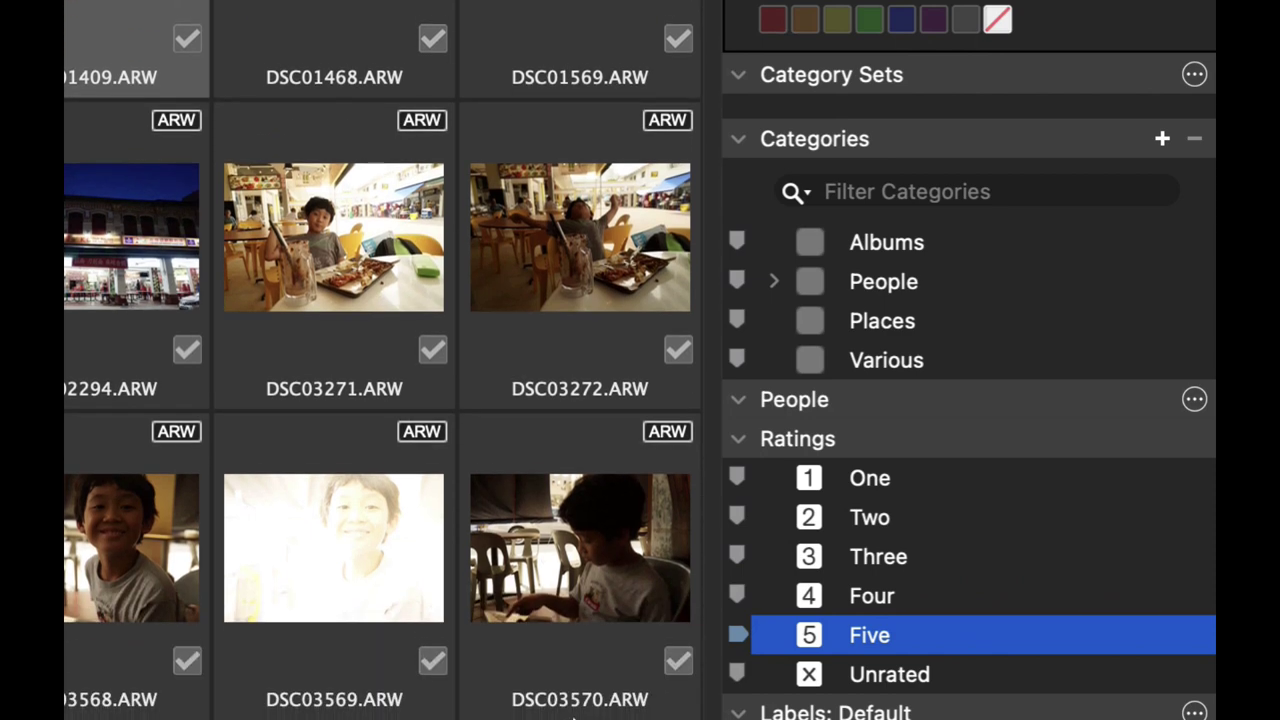
click(597, 555)
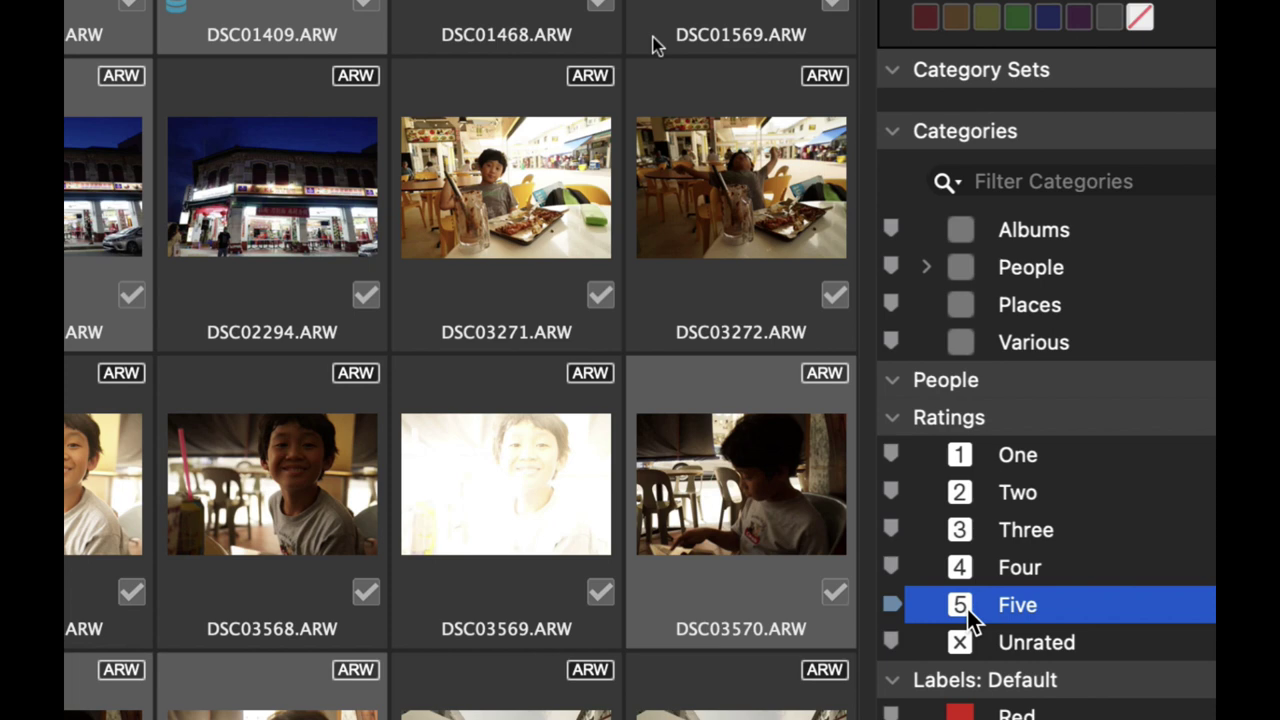
click(961, 607)
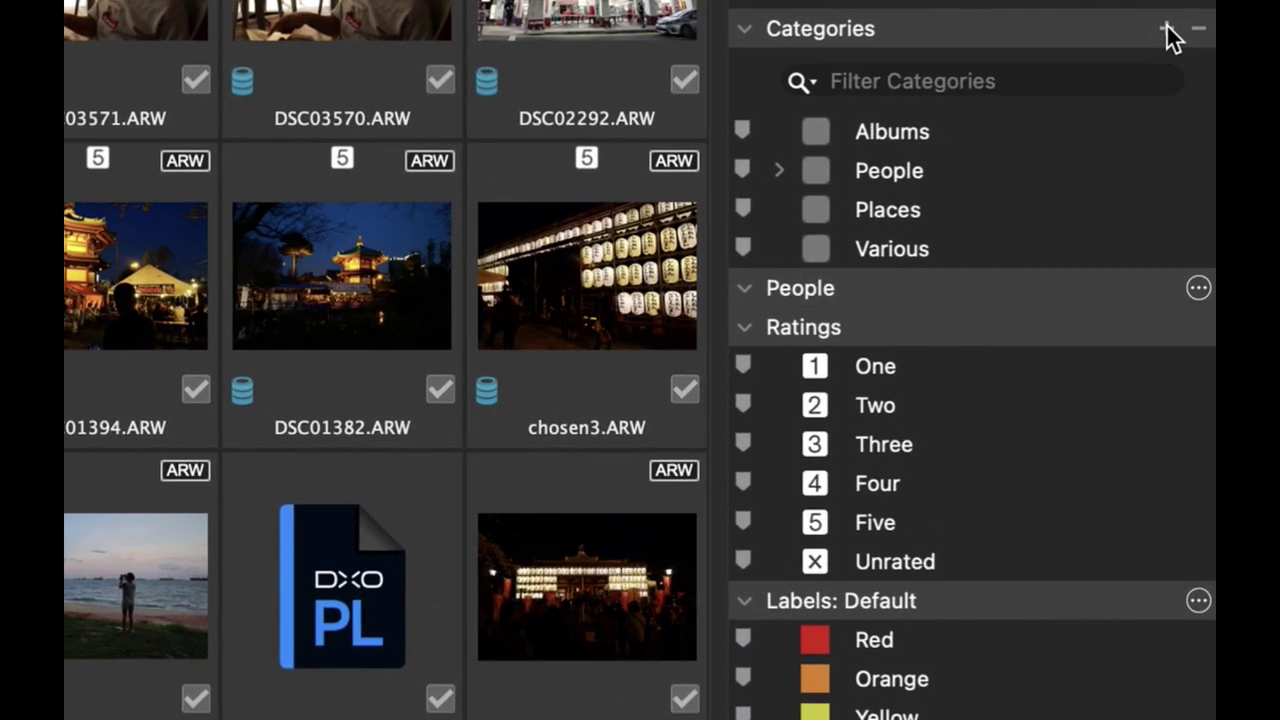
Create two new categories named 'japan' and 'changi airport'.
click(1169, 51)
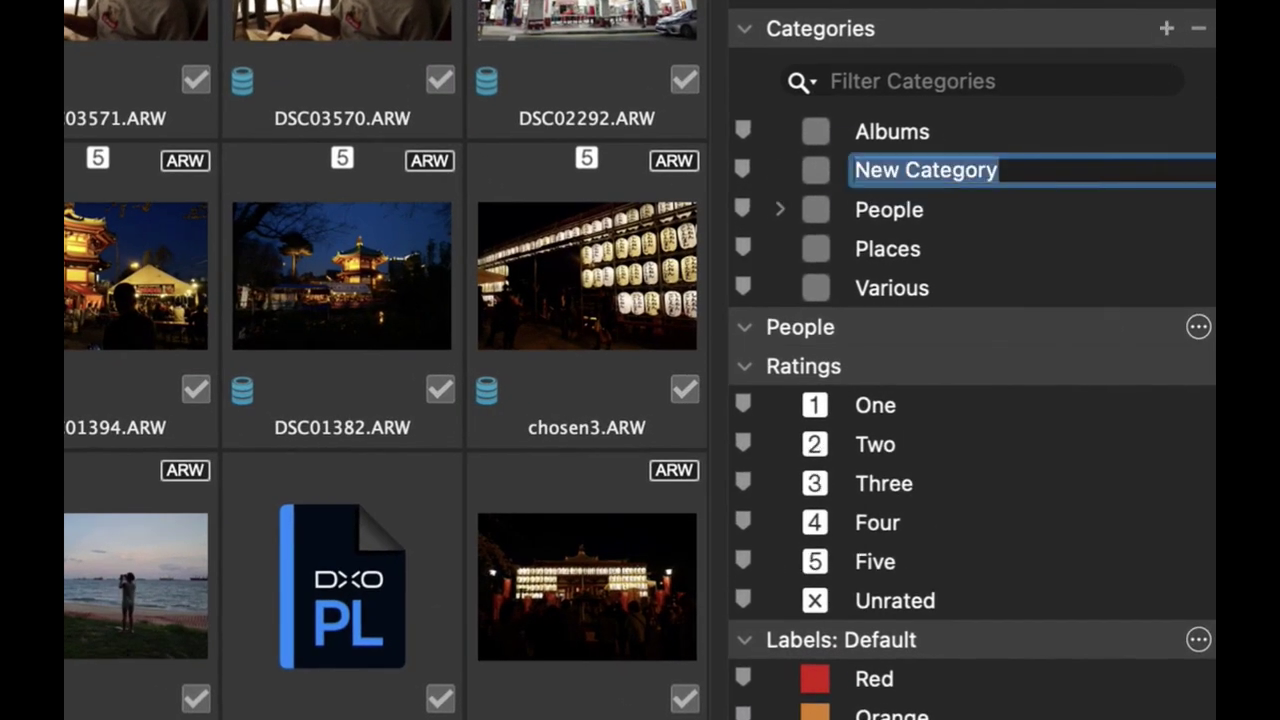
text(japan)
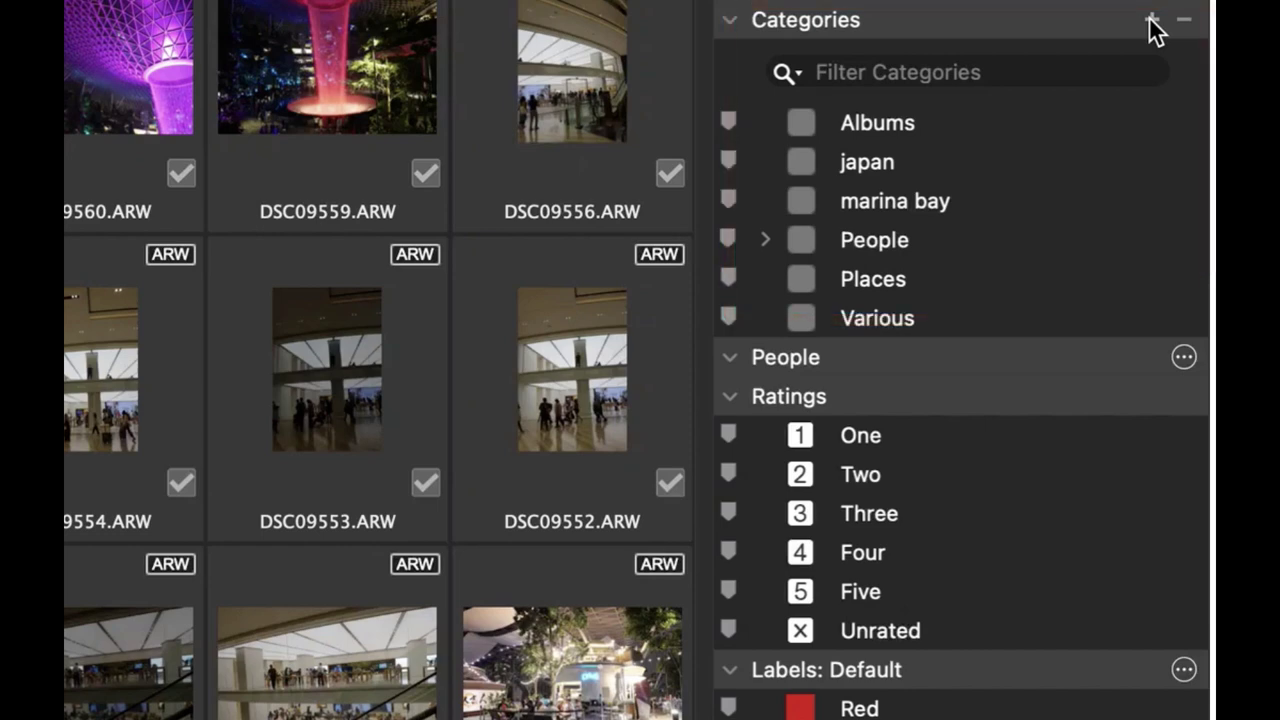
click(1152, 22)
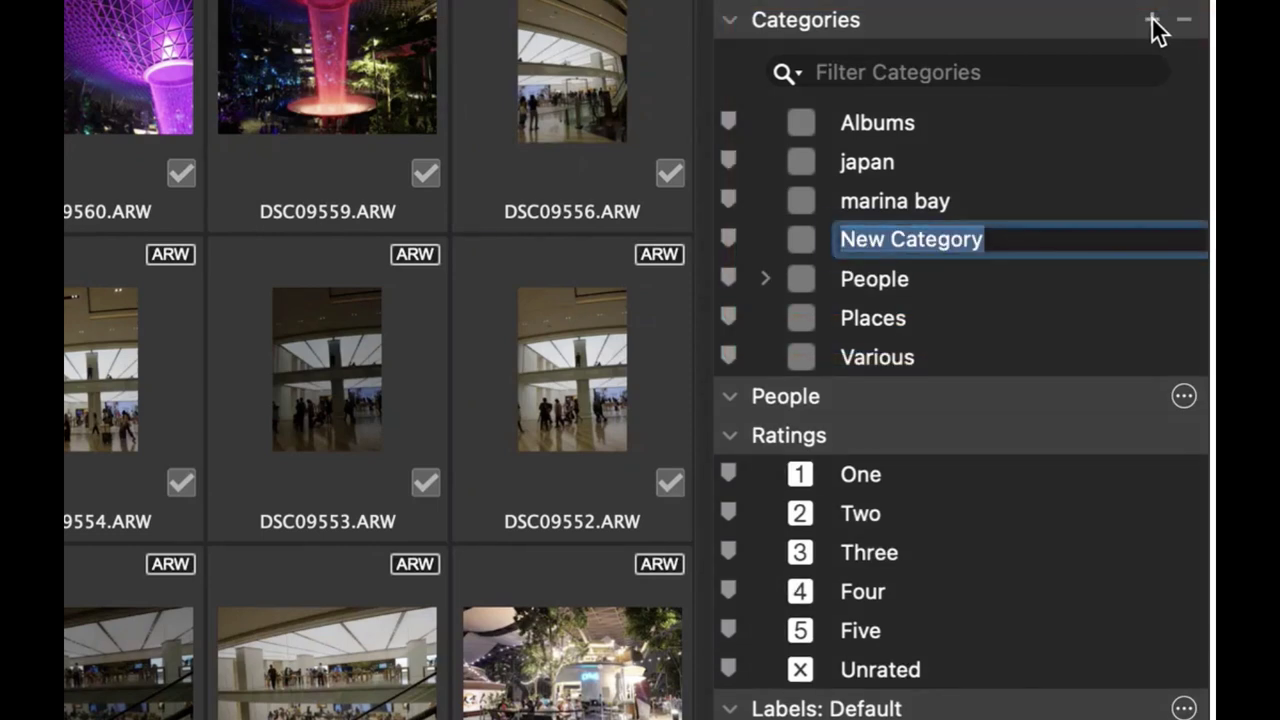
text(changi a)
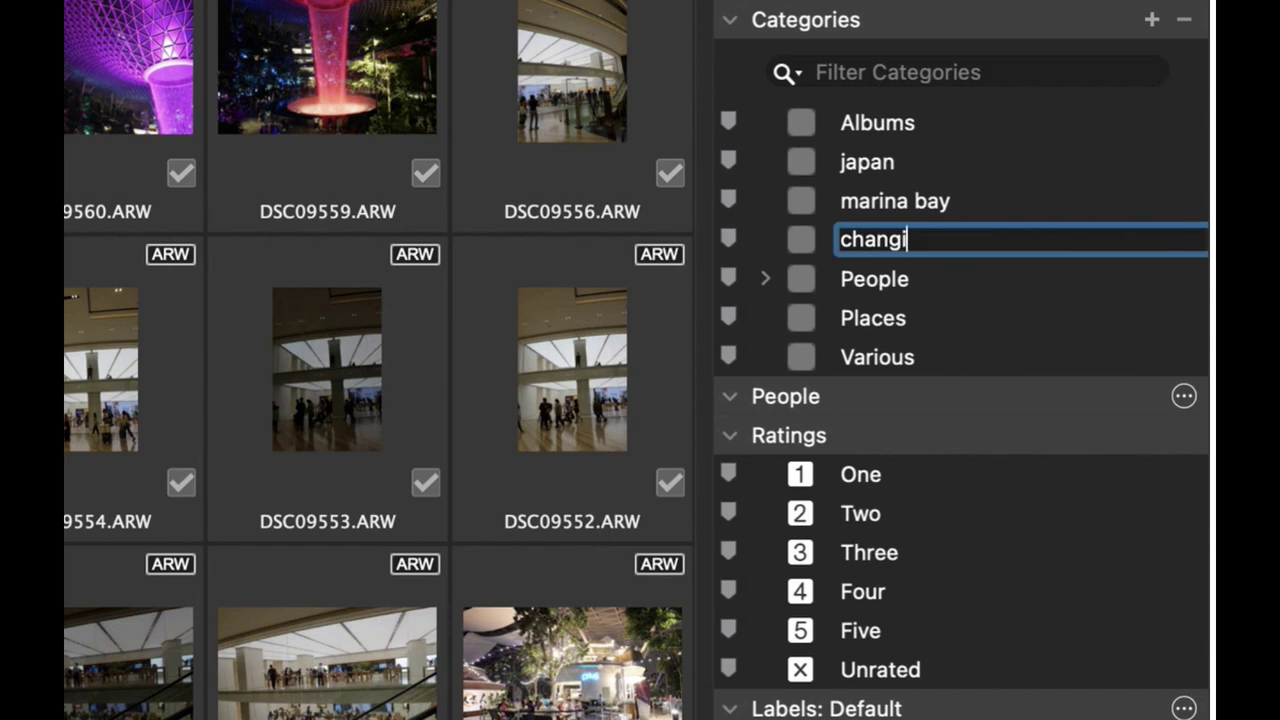
text(irport)
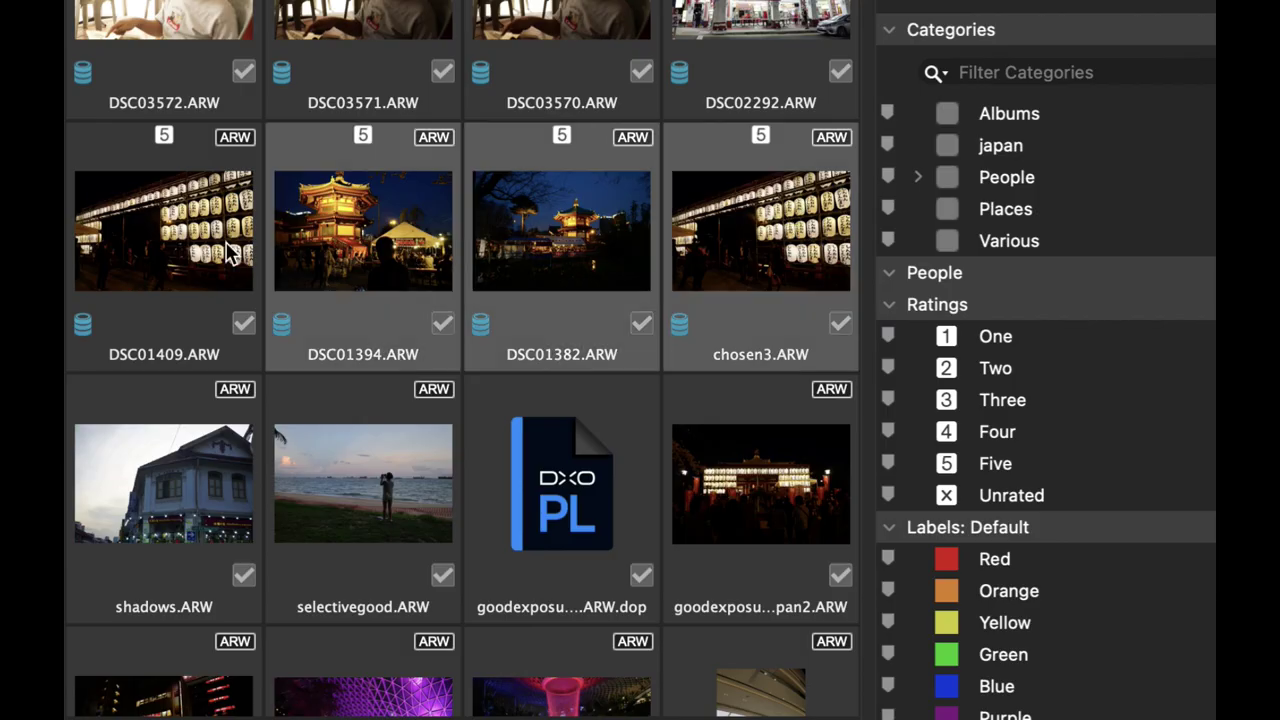
Assign the selected photos to japan, then filter by marina bay and japan.
scroll(243, 517, down, 3)
scroll(286, 563, down, 10)
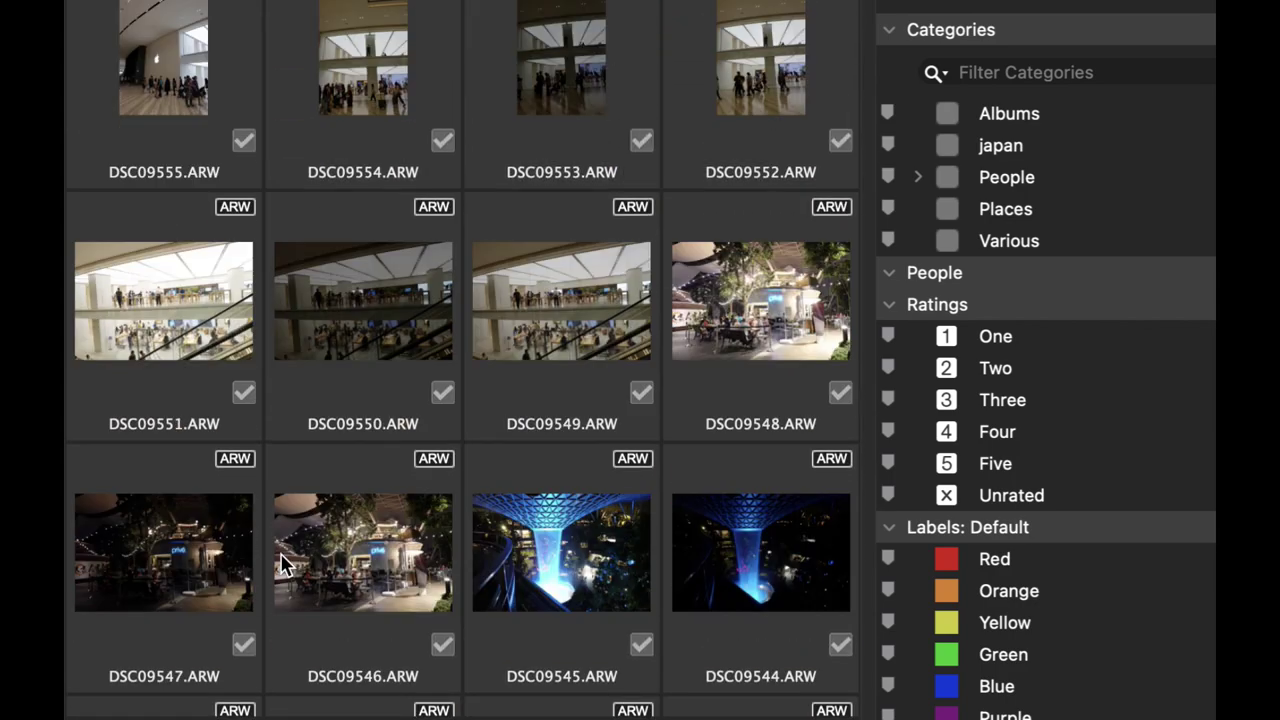
scroll(284, 565, up, 12)
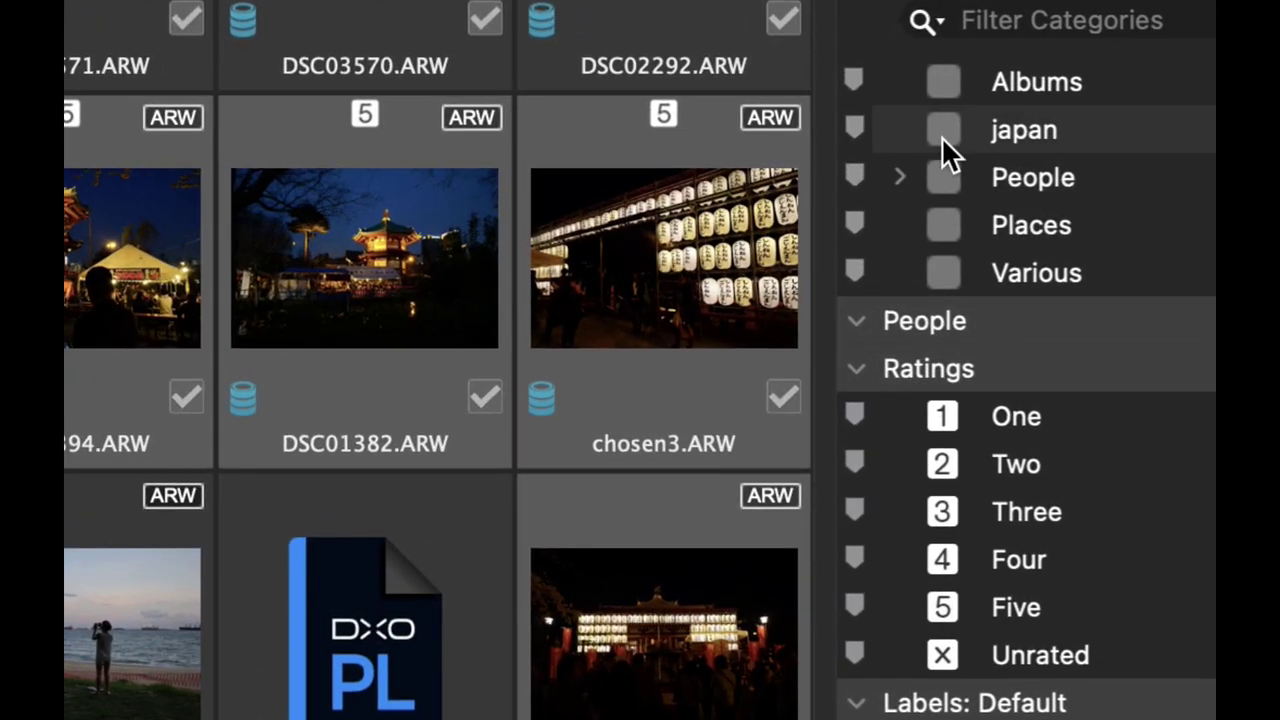
click(941, 136)
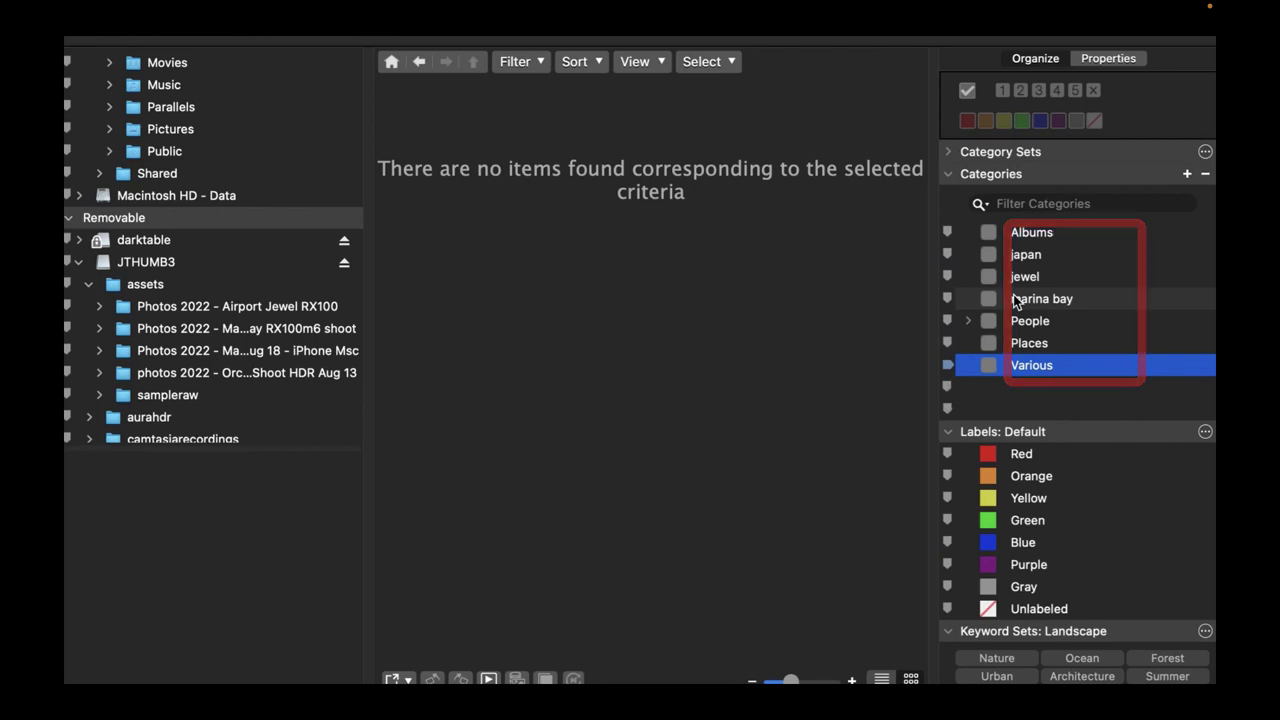
click(1015, 299)
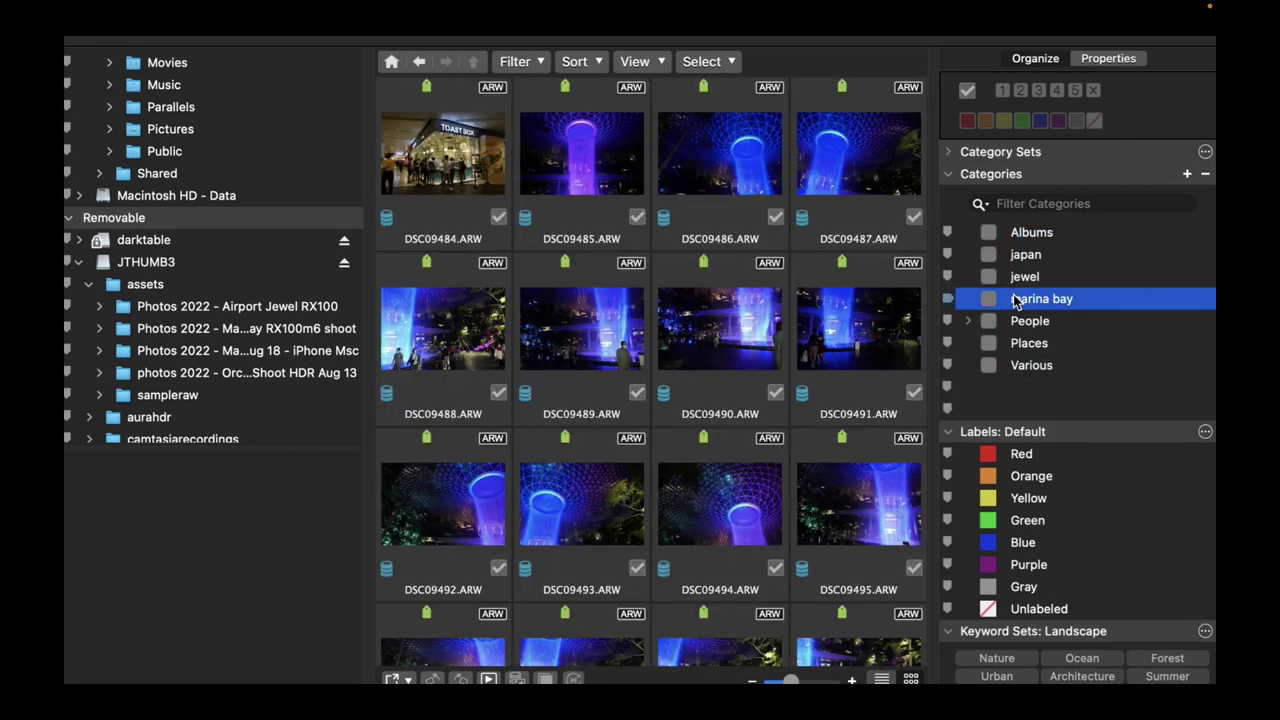
click(1012, 256)
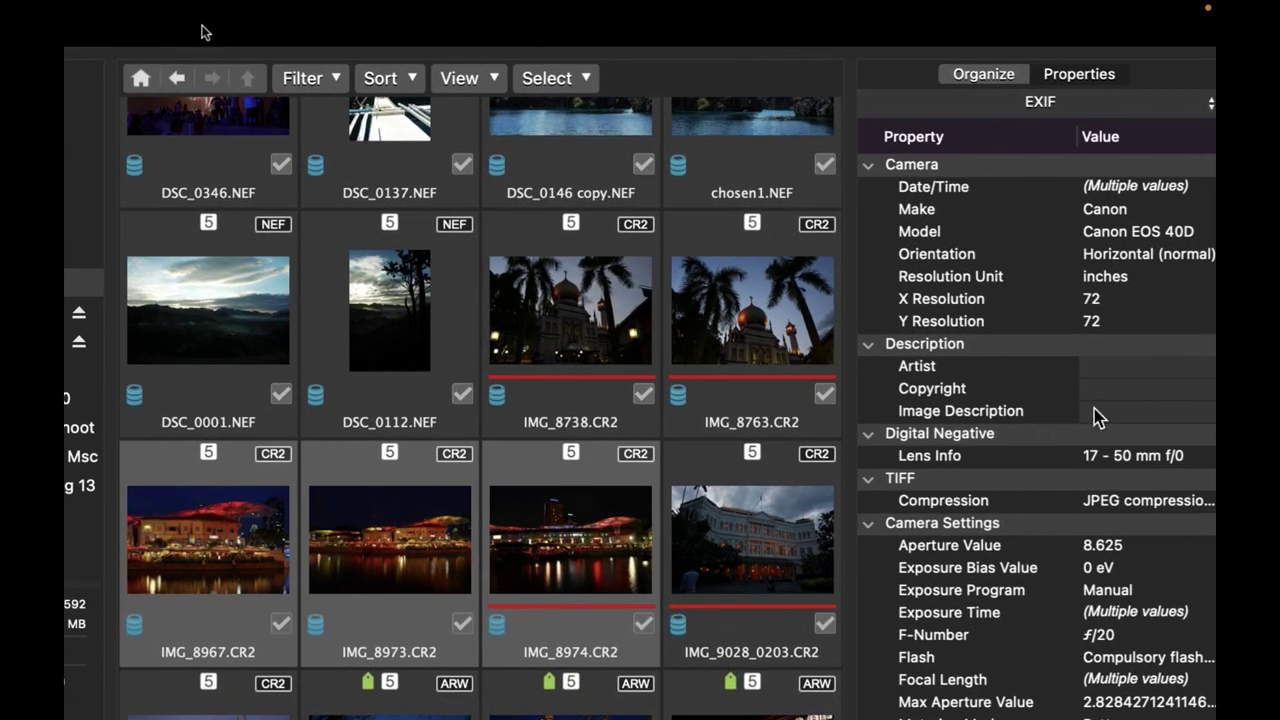
Set the selected photos' EXIF Image Description to 'clark quay'.
click(1097, 418)
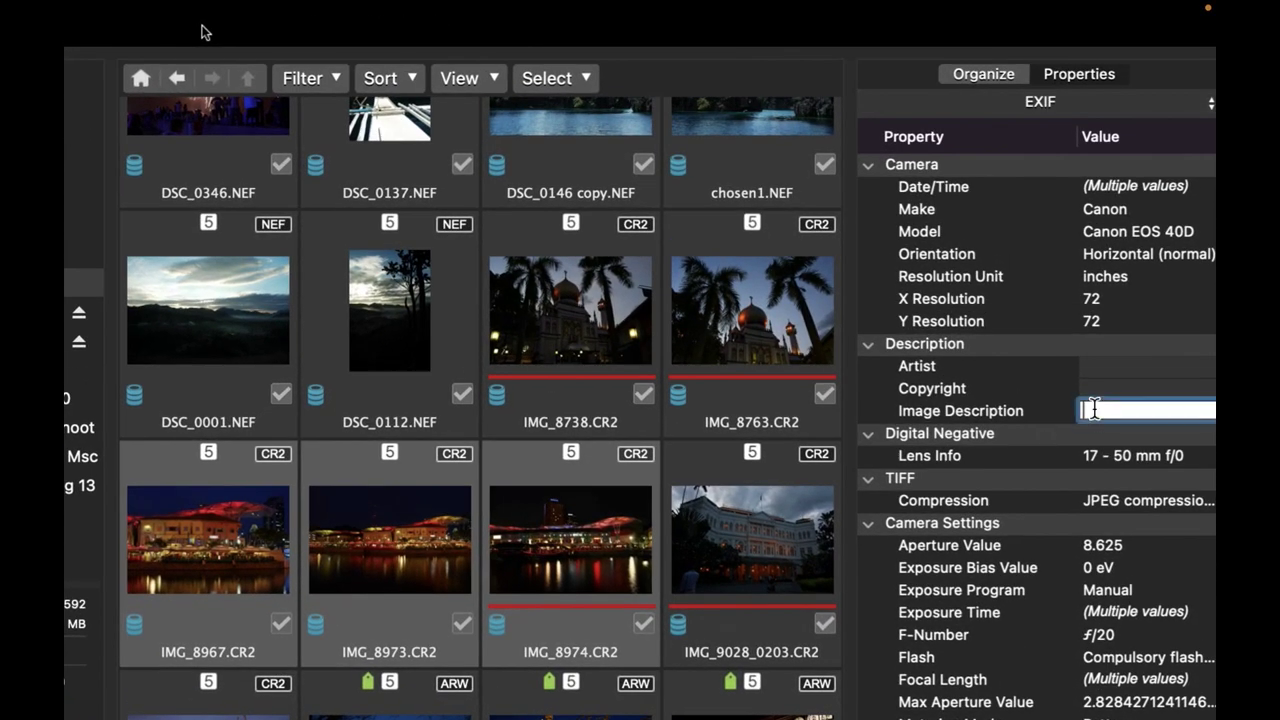
text(clark quay)
key(Return)
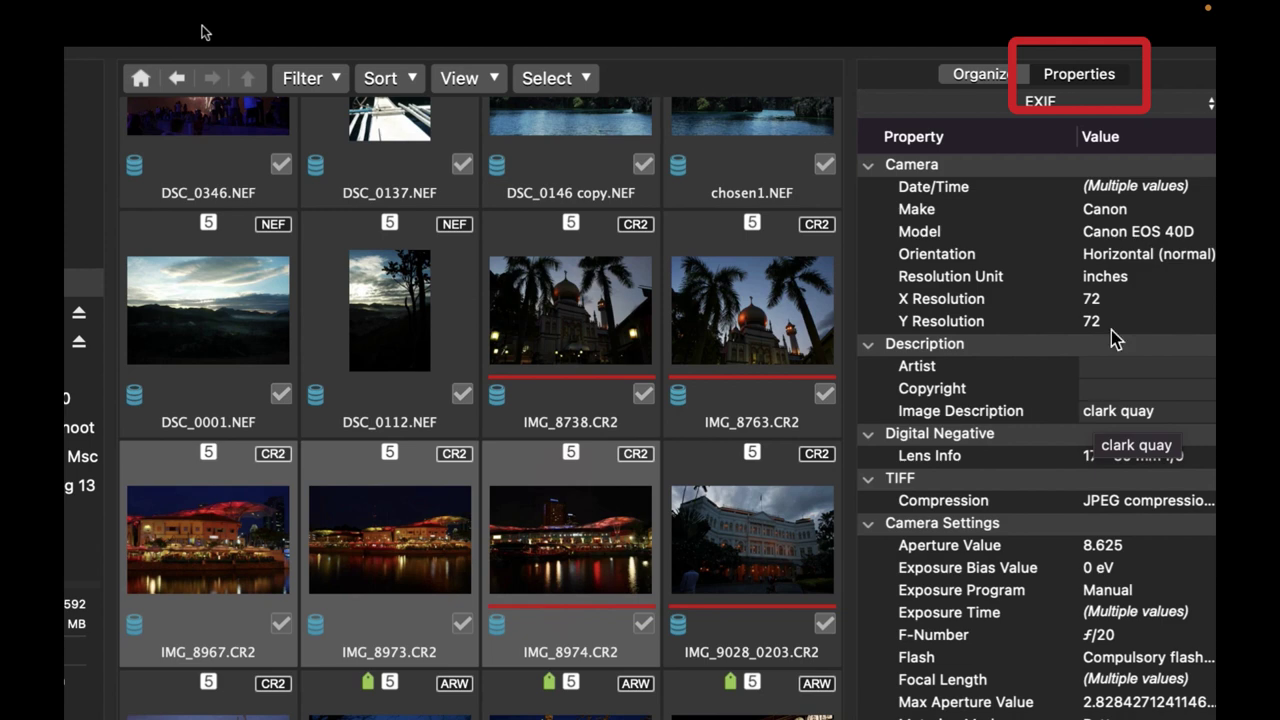
Add the IPTC Core keyword 'tokyo' to the photo.
click(1045, 102)
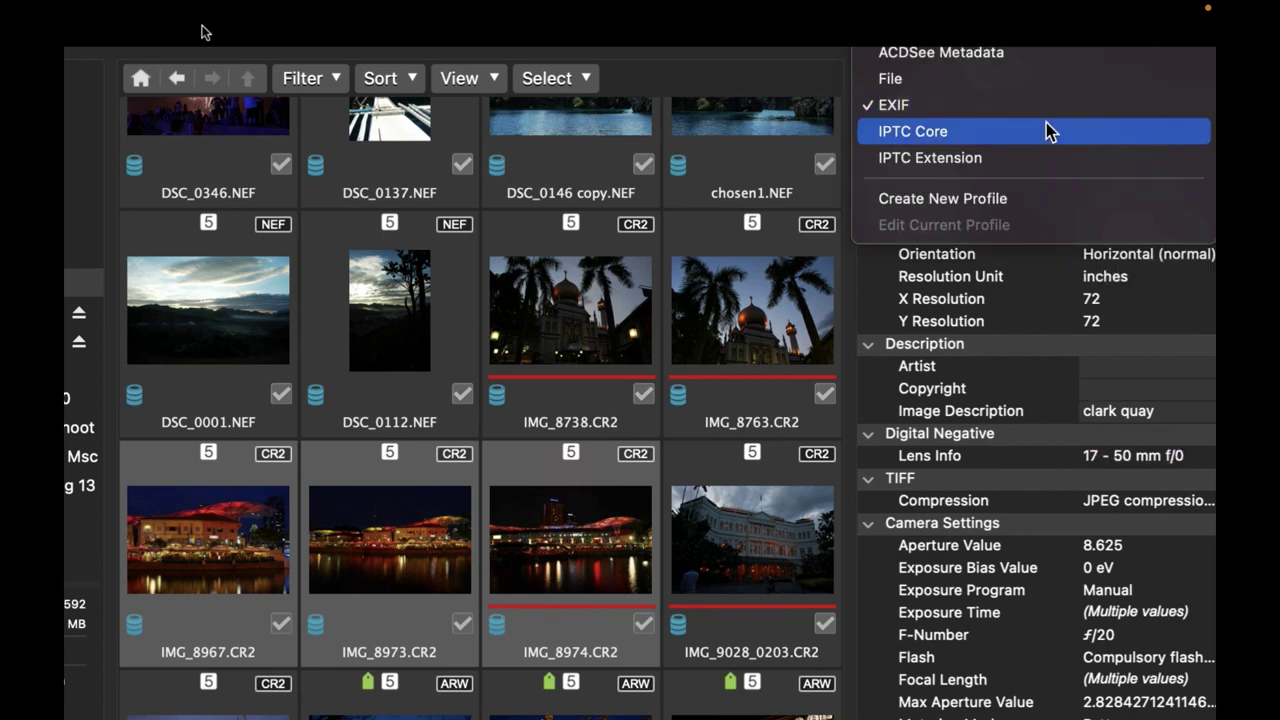
click(1048, 138)
click(1117, 343)
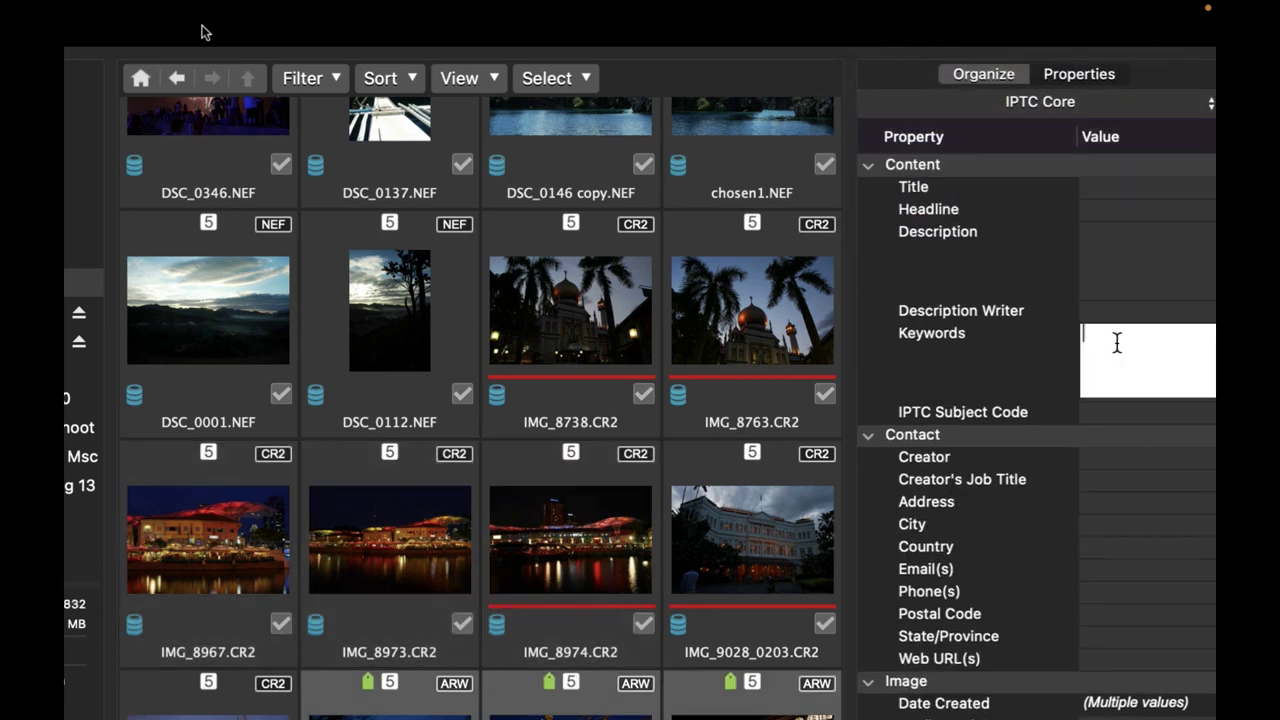
text(tokyo)
key(Return)
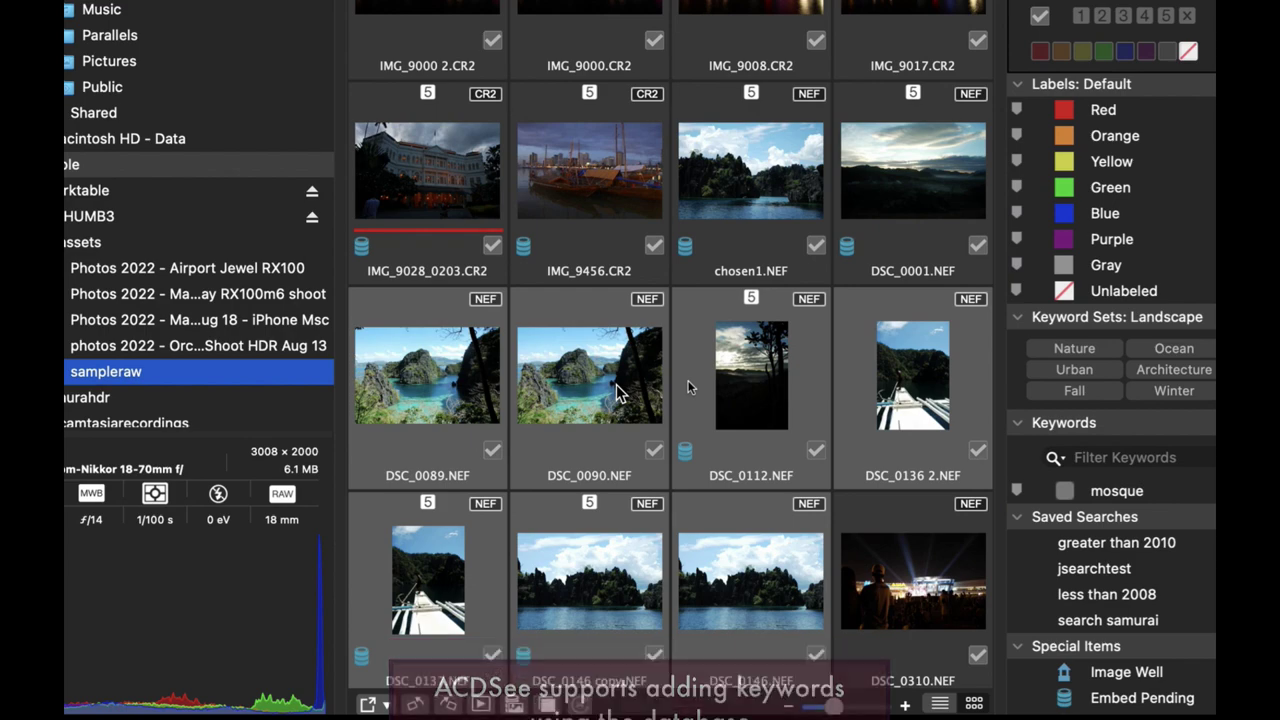
Tag the selected Coron photos with a new keyword 'coron'.
click(757, 203)
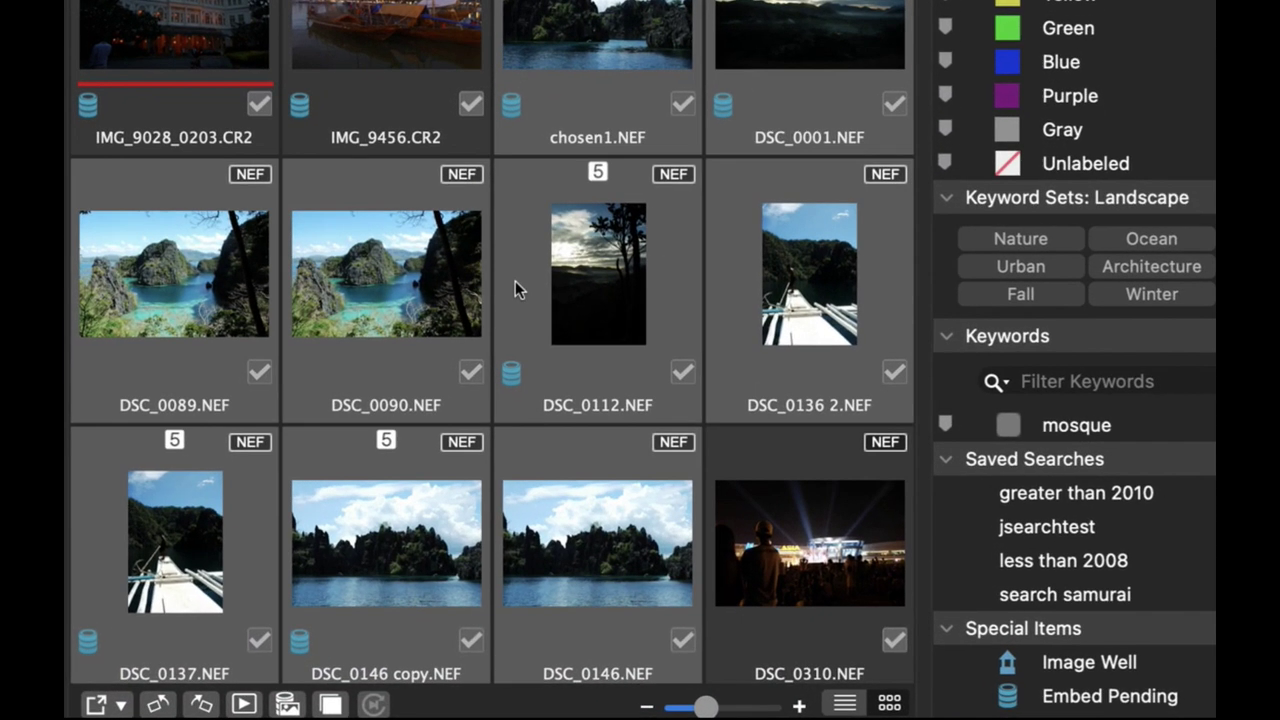
key(Insert)
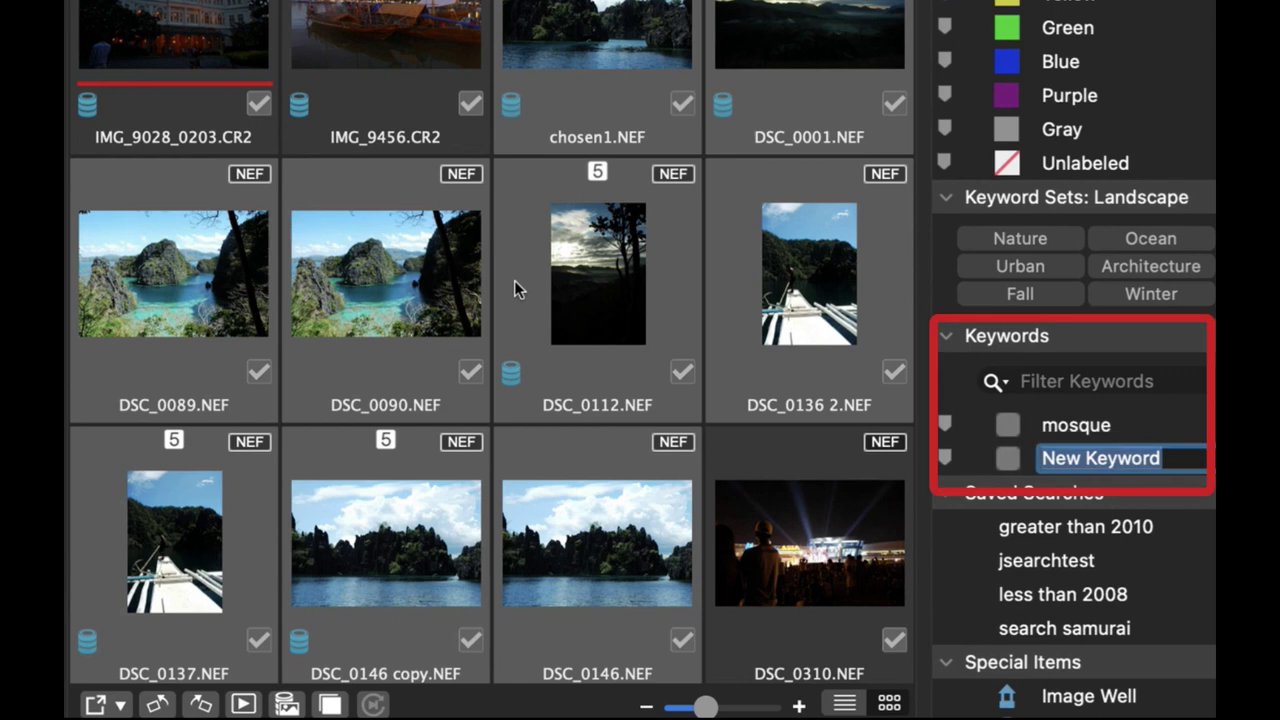
text(coron)
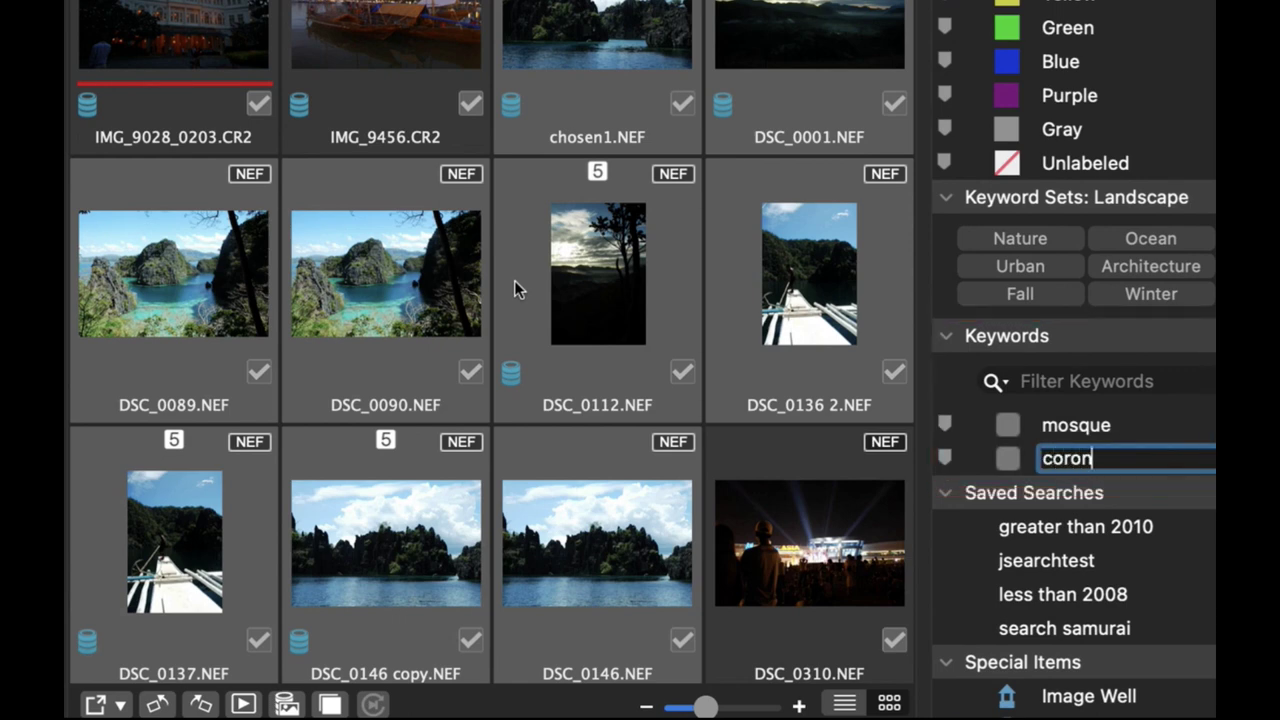
key(Return)
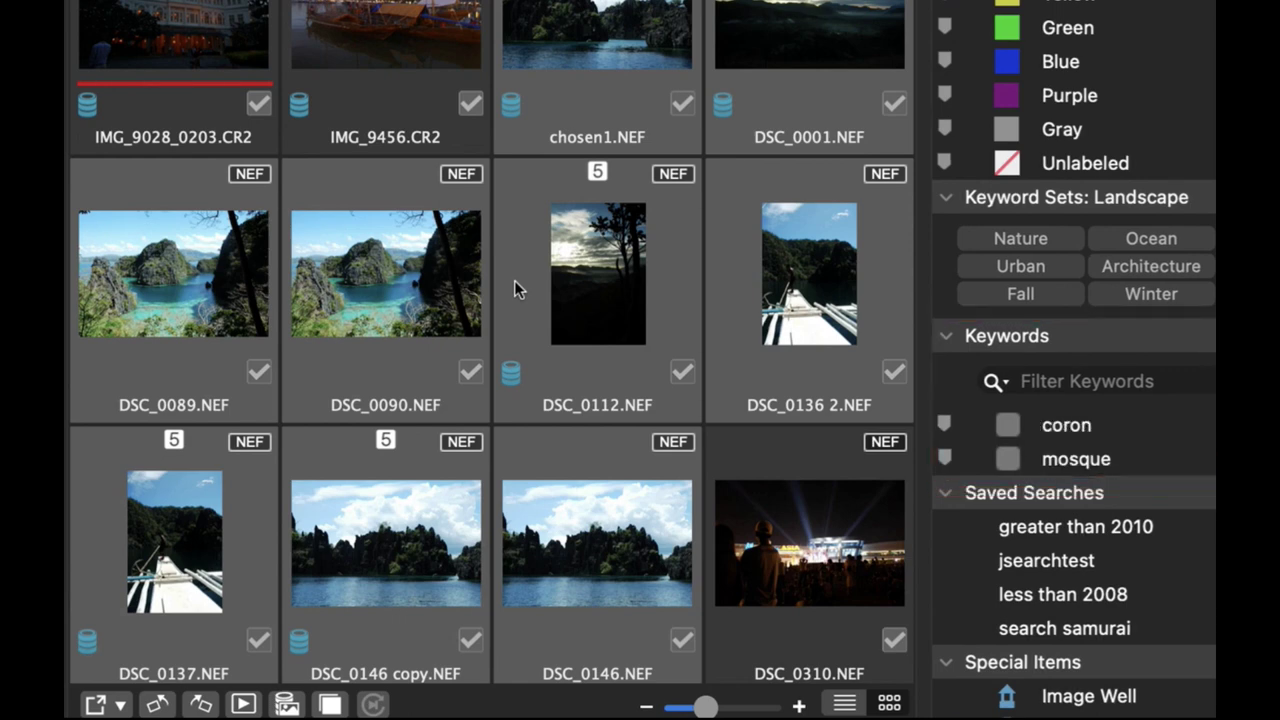
click(1008, 425)
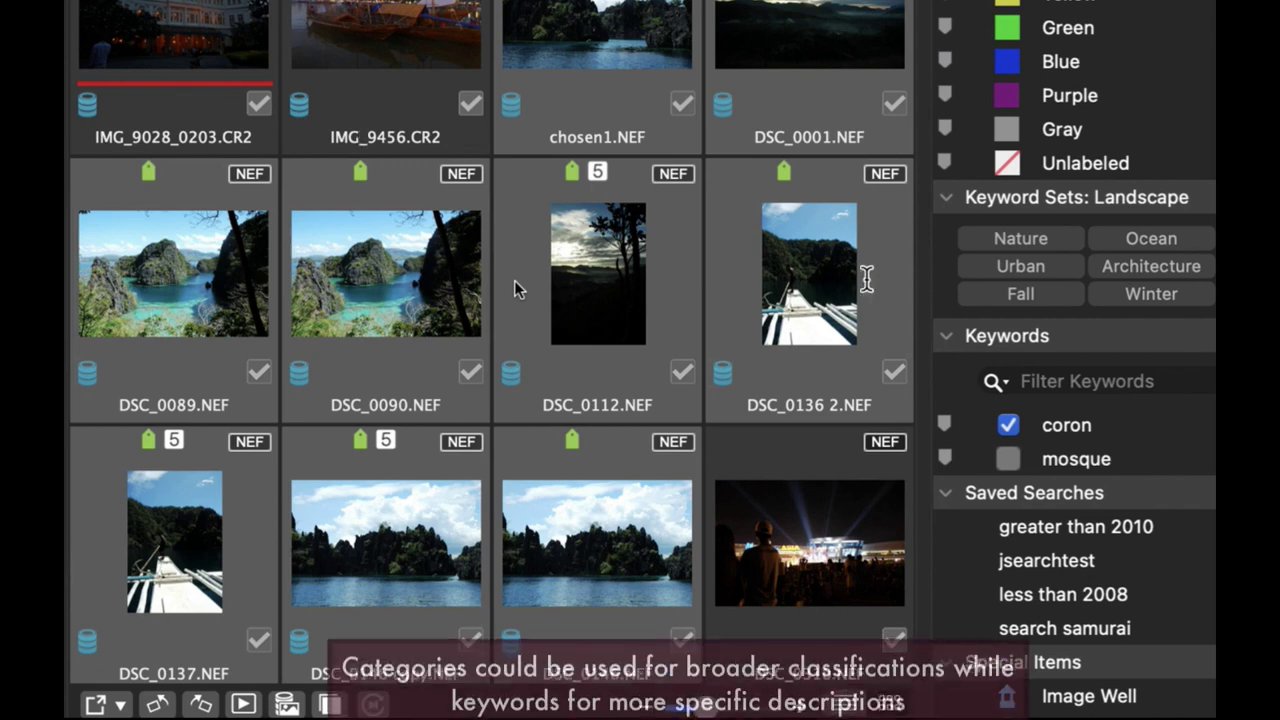
Filter the photos by the mosque and coron keywords, ending on mosque.
click(1072, 460)
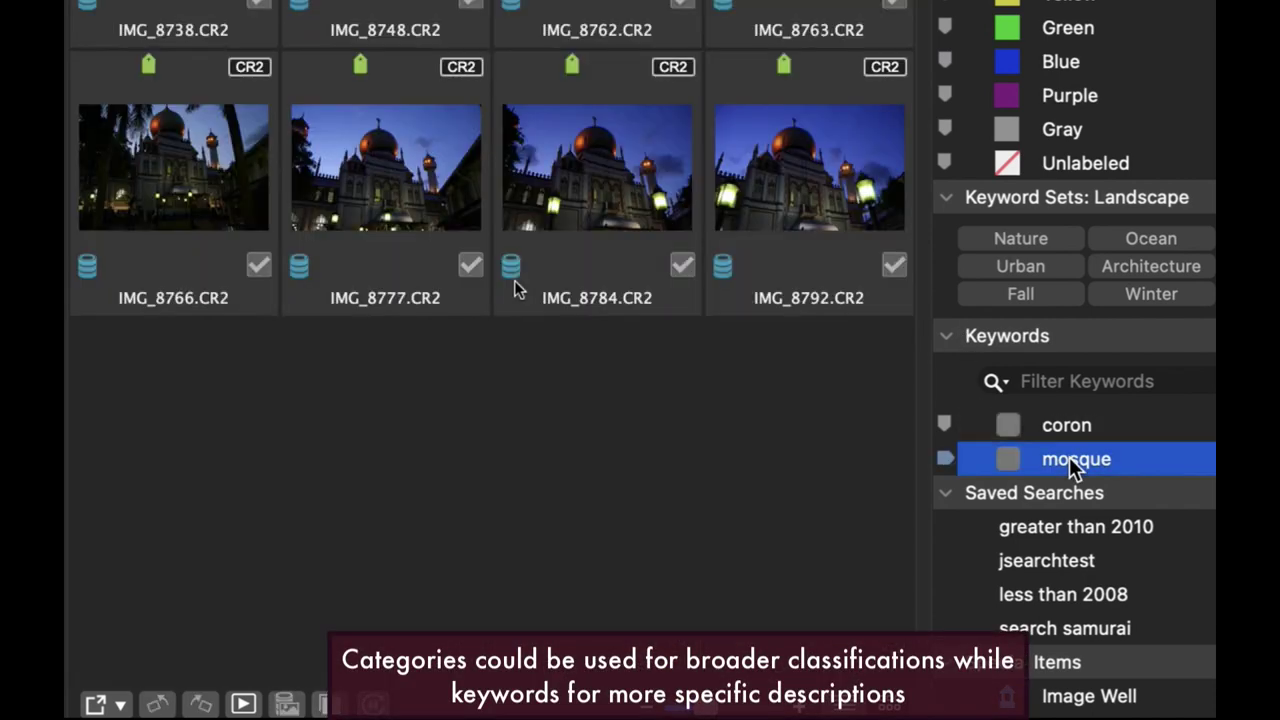
click(1065, 423)
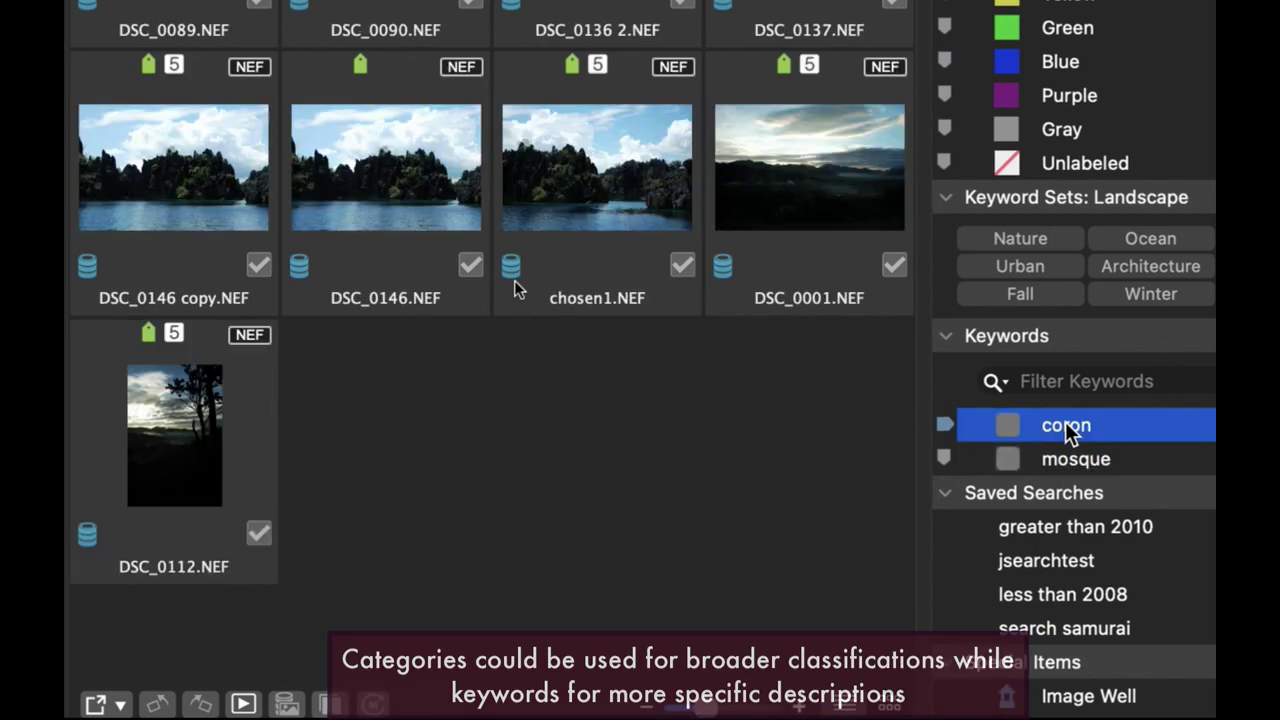
click(1069, 459)
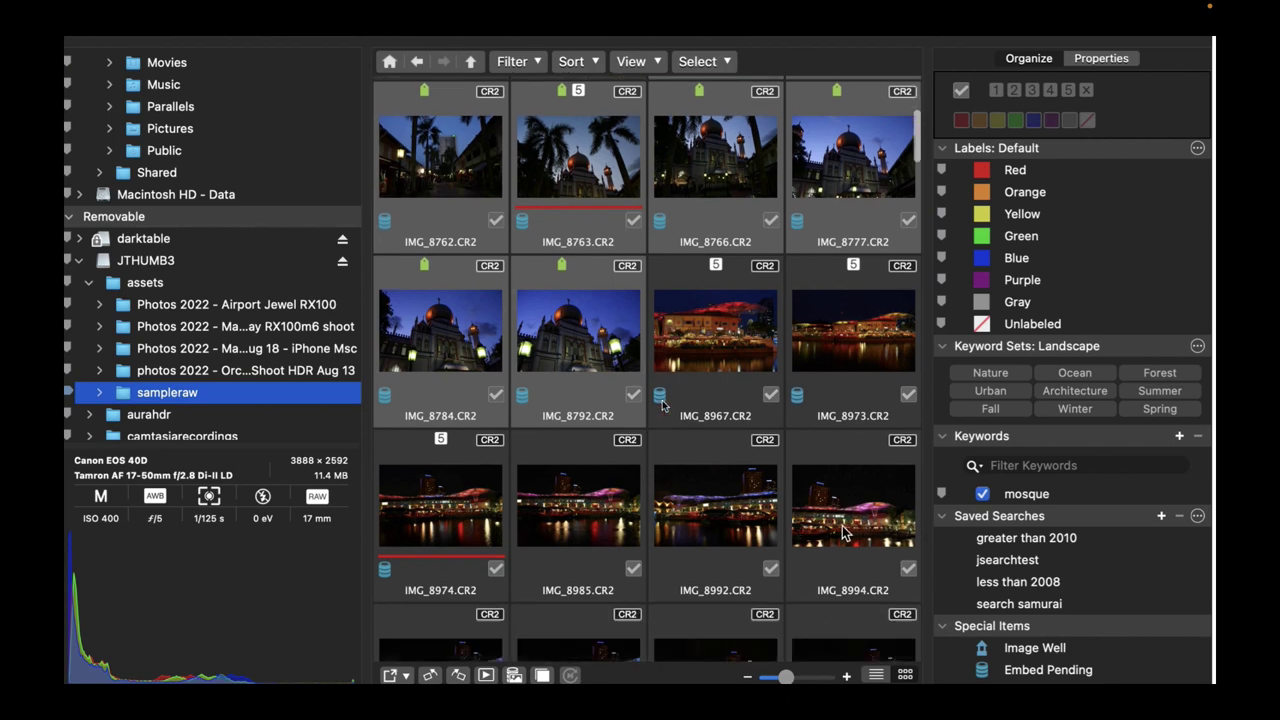
Select DSC_0112.NEF and browse the sampleraw best folder's DNG, ARW and sidecar files.
scroll(843, 535, down, 6)
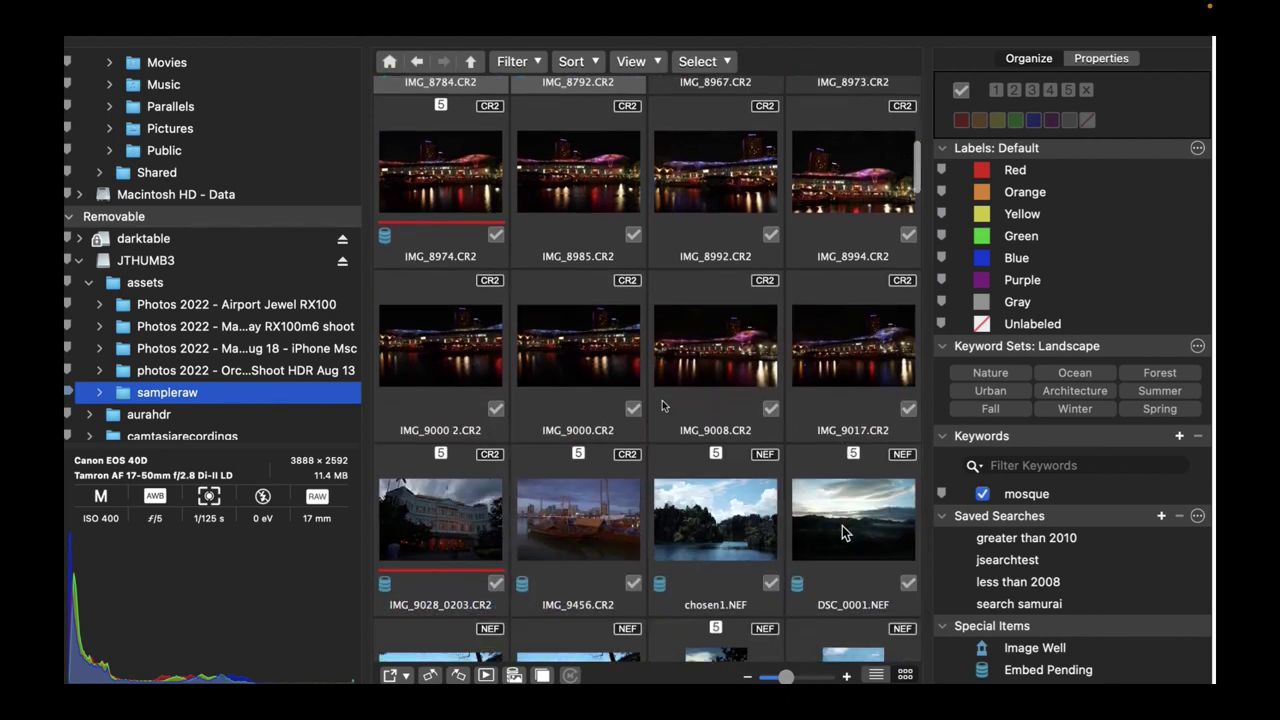
scroll(843, 533, down, 9)
scroll(843, 533, down, 1)
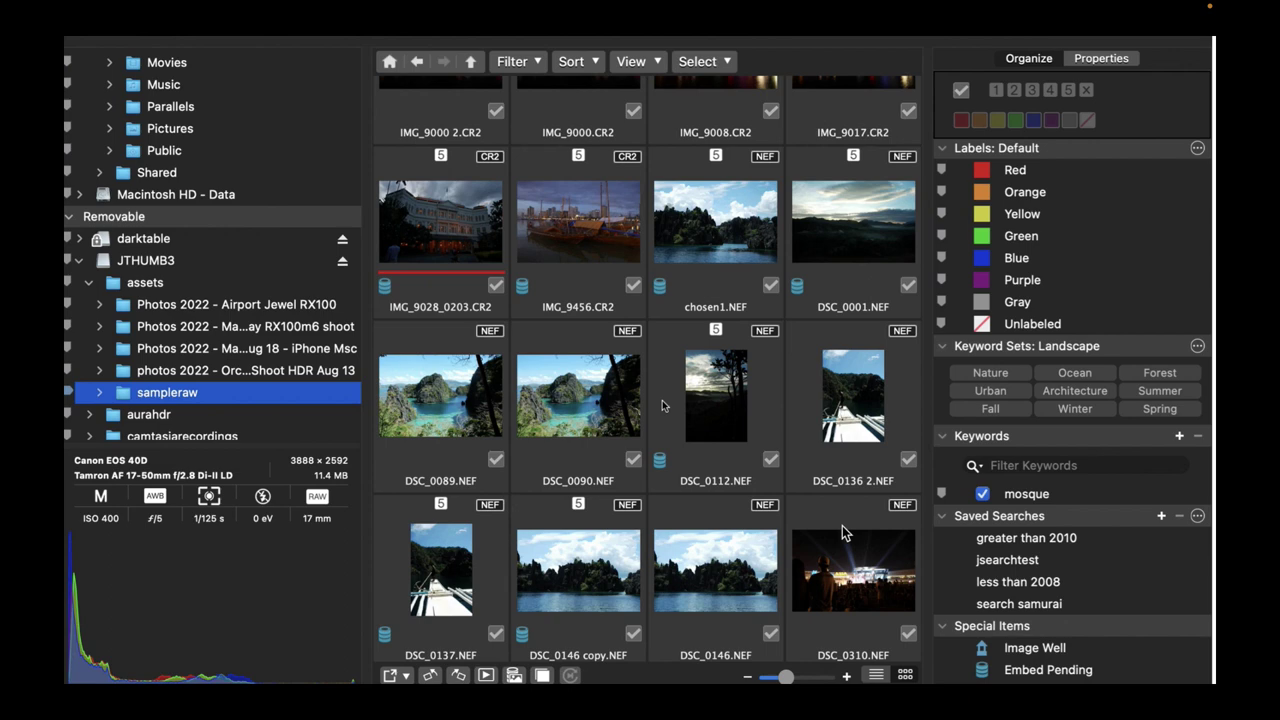
click(710, 440)
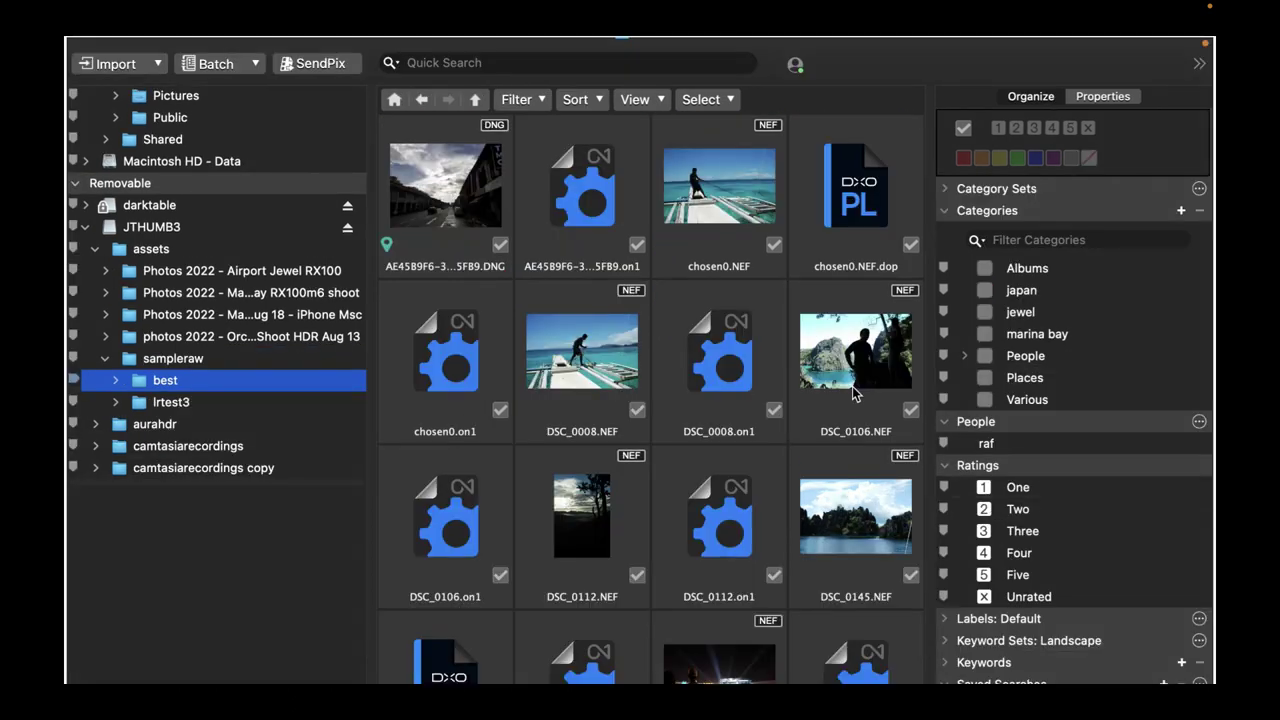
scroll(784, 421, down, 3)
scroll(784, 421, down, 3)
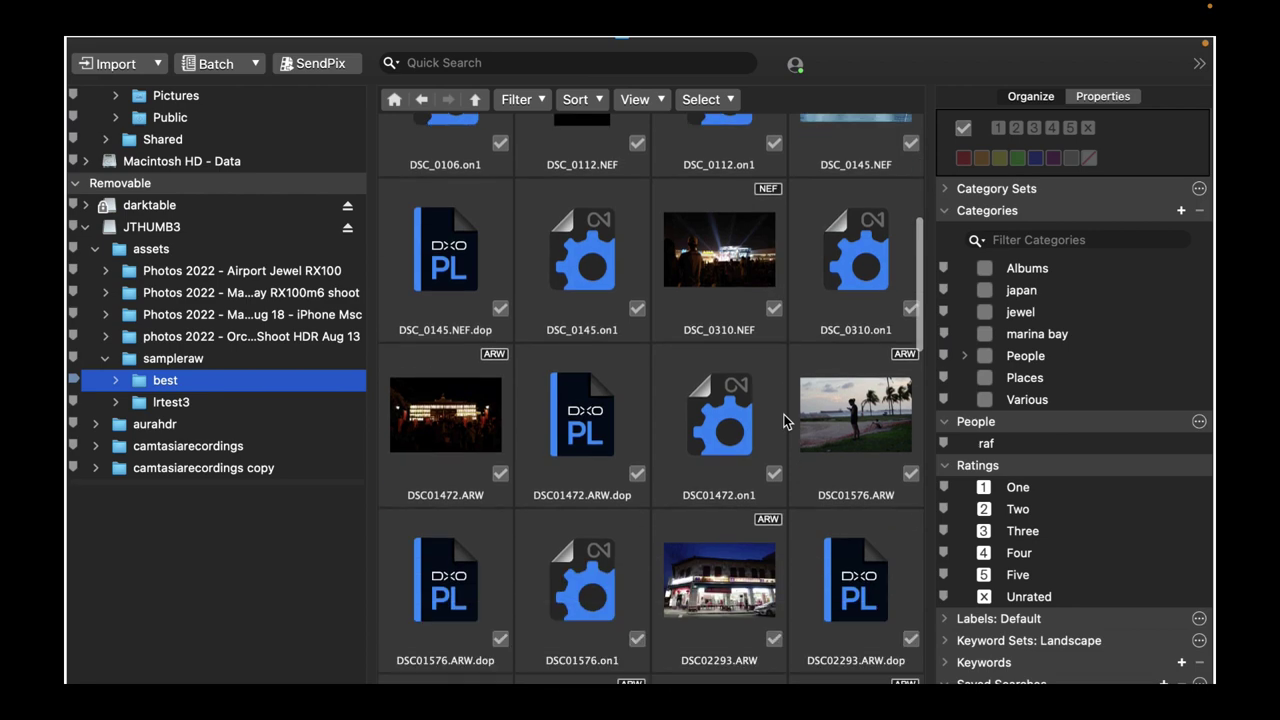
scroll(784, 421, down, 10)
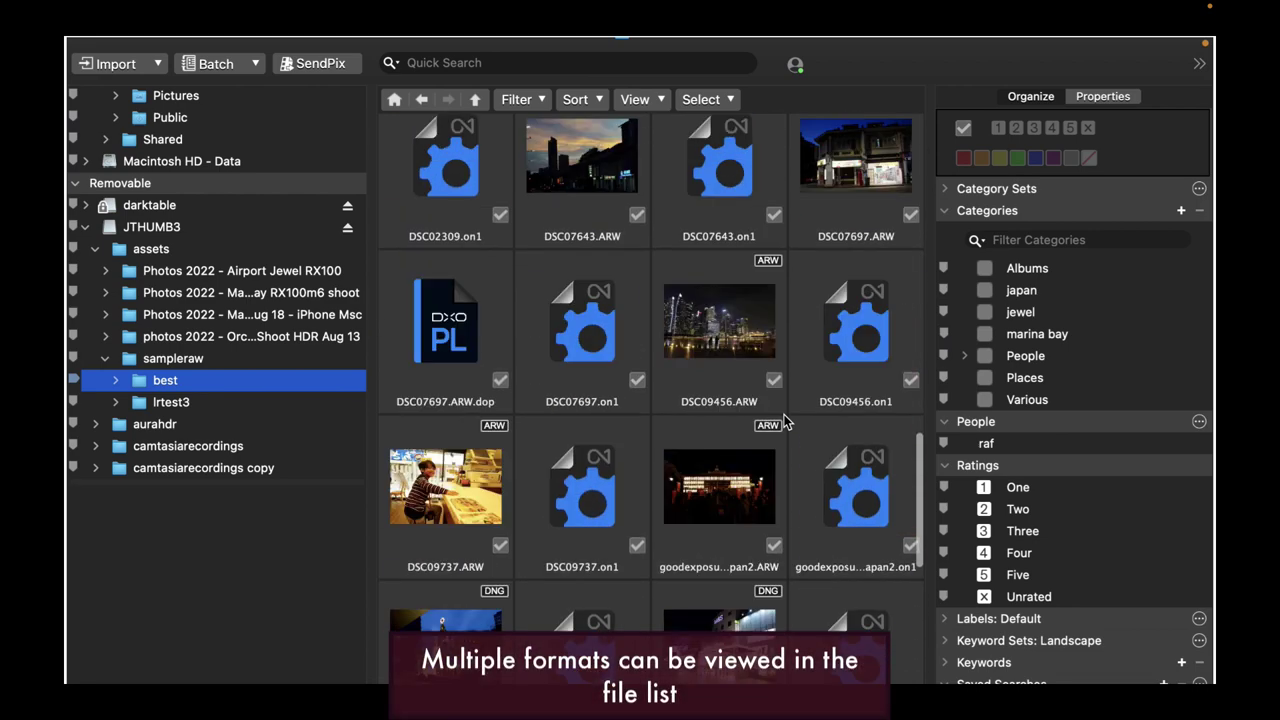
scroll(784, 421, up, 3)
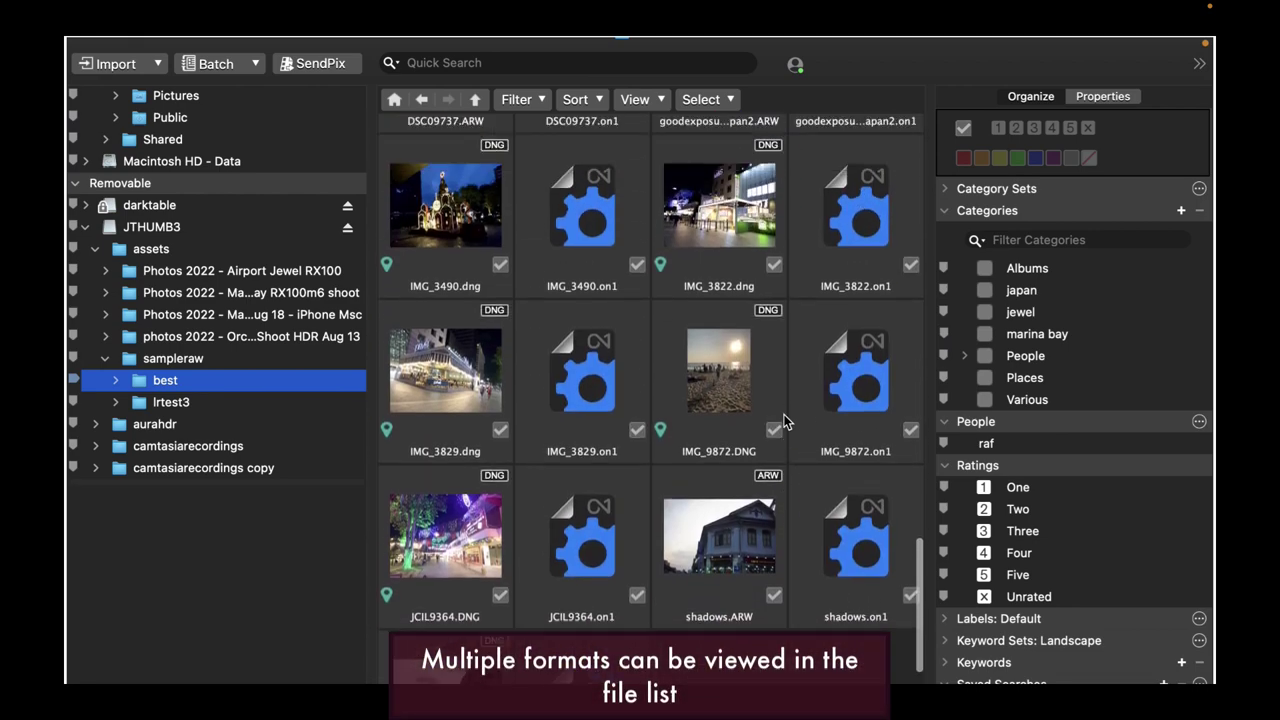
scroll(784, 421, up, 3)
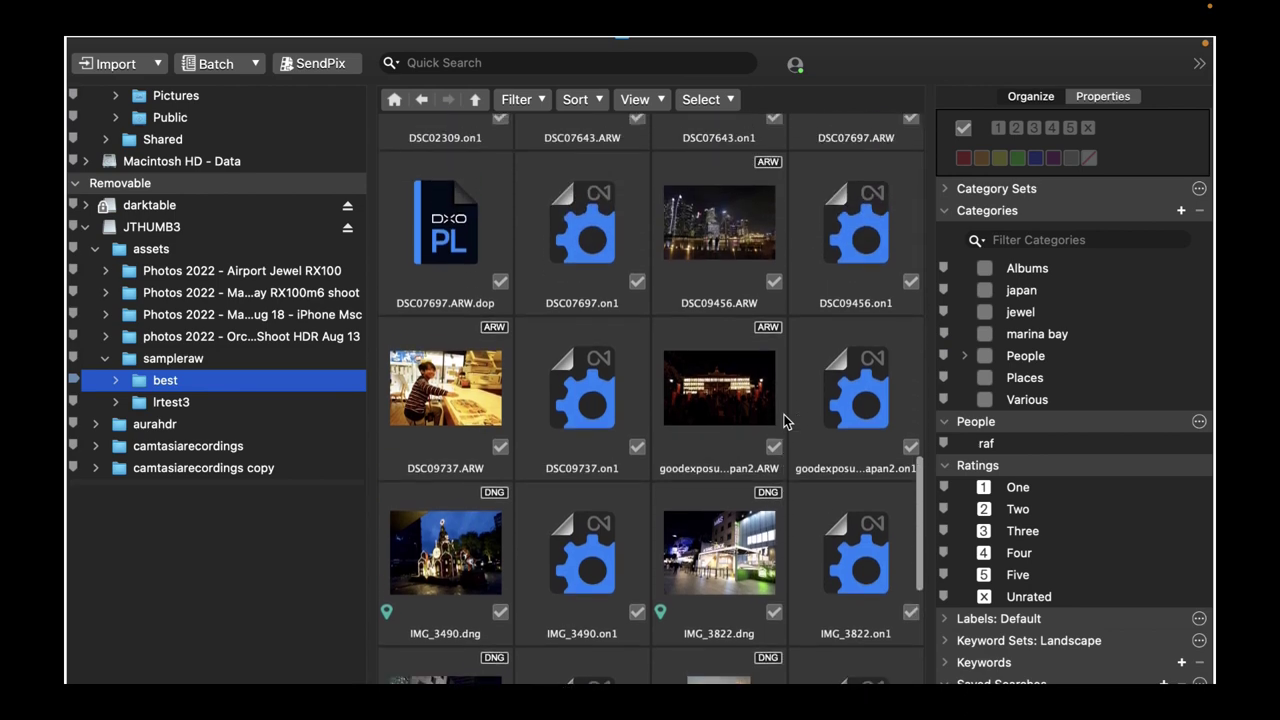
scroll(784, 421, down, 5)
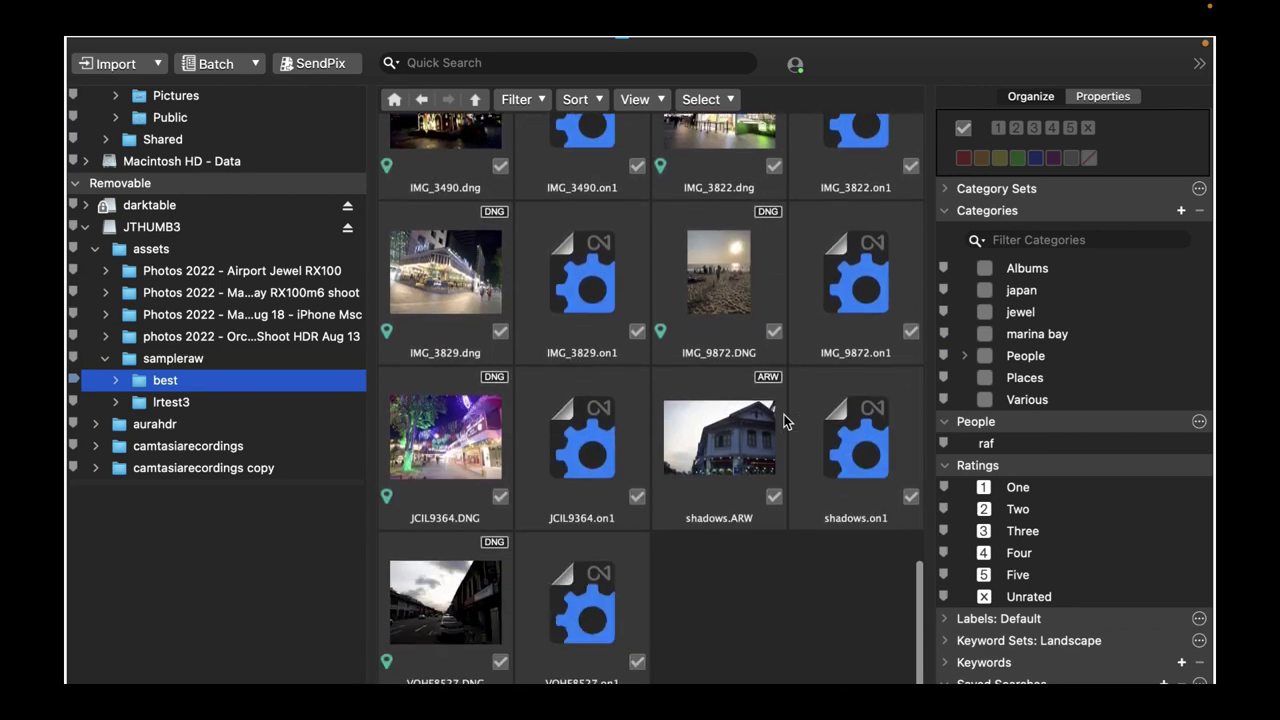
Sort the best folder's files by caption and scroll through the sorted list.
click(577, 100)
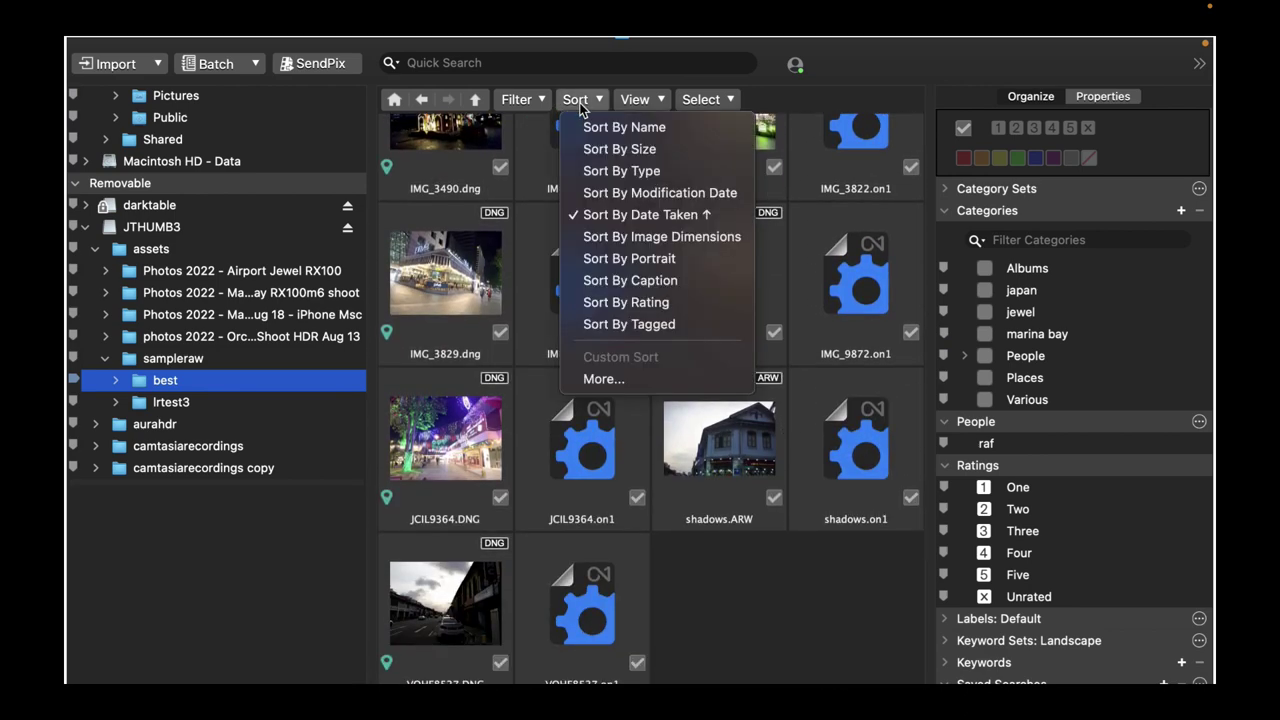
click(630, 280)
scroll(828, 374, up, 5)
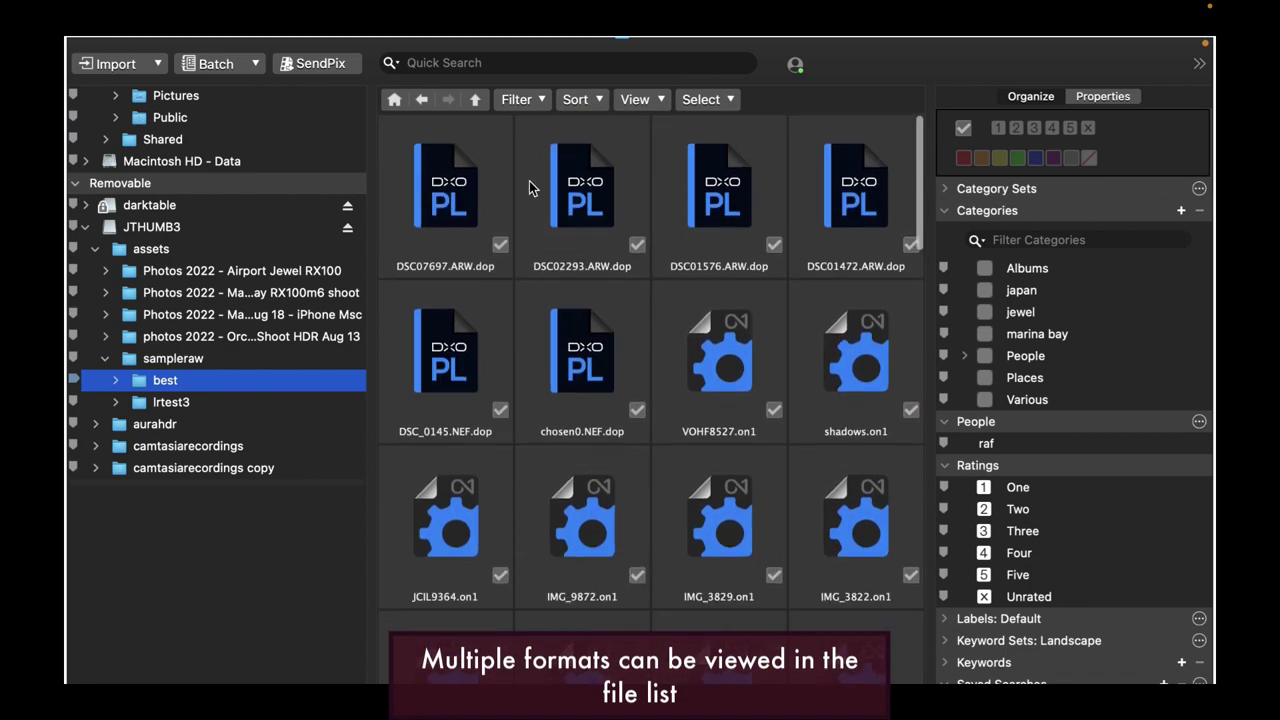
scroll(650, 405, down, 5)
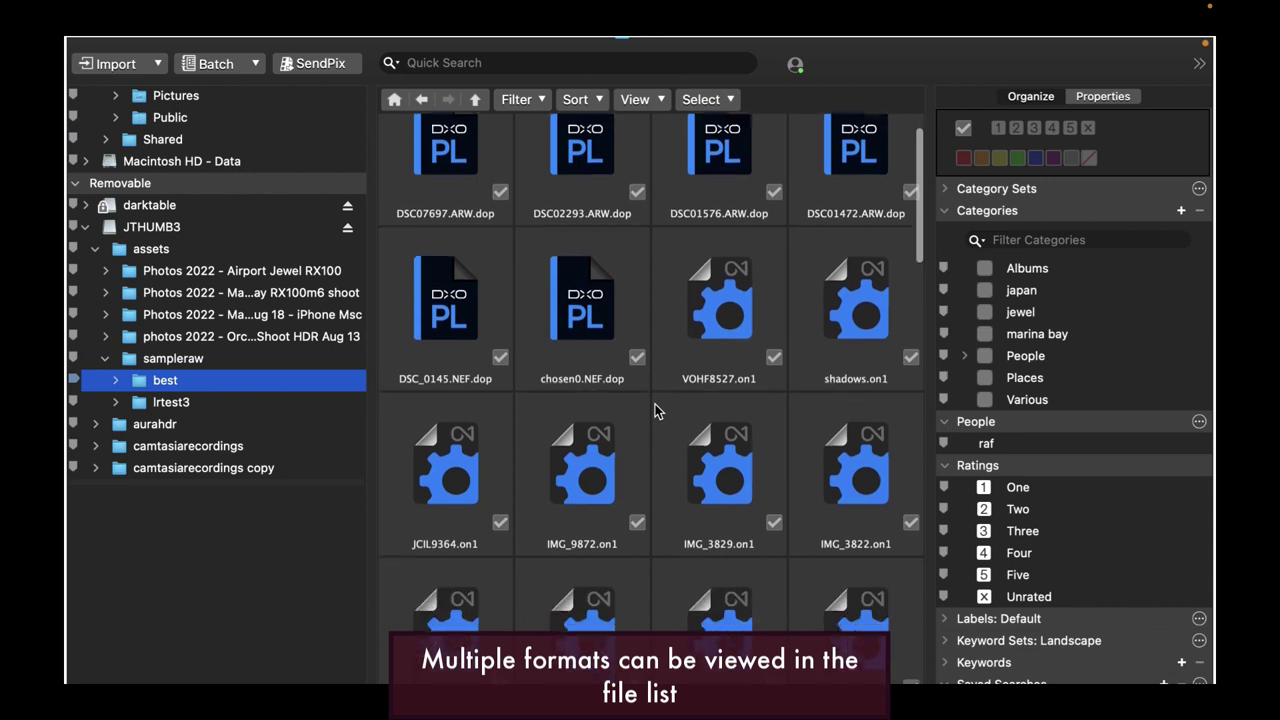
scroll(655, 410, down, 5)
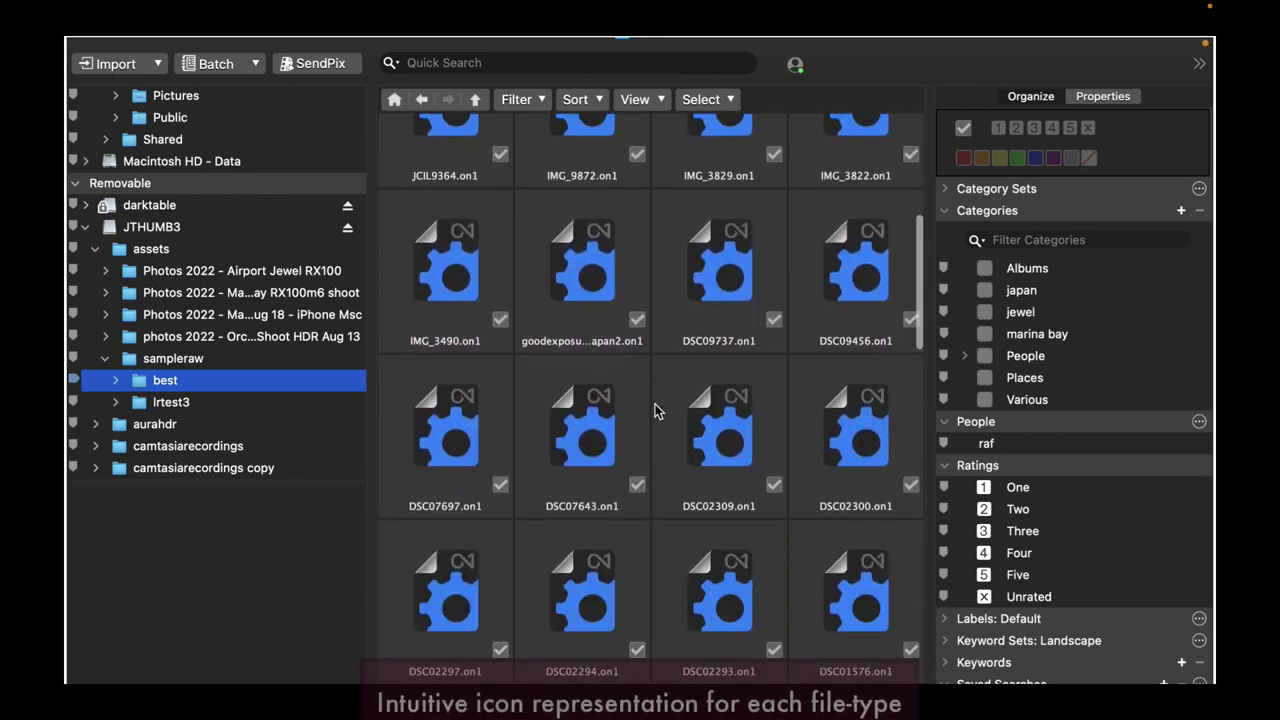
scroll(655, 410, down, 3)
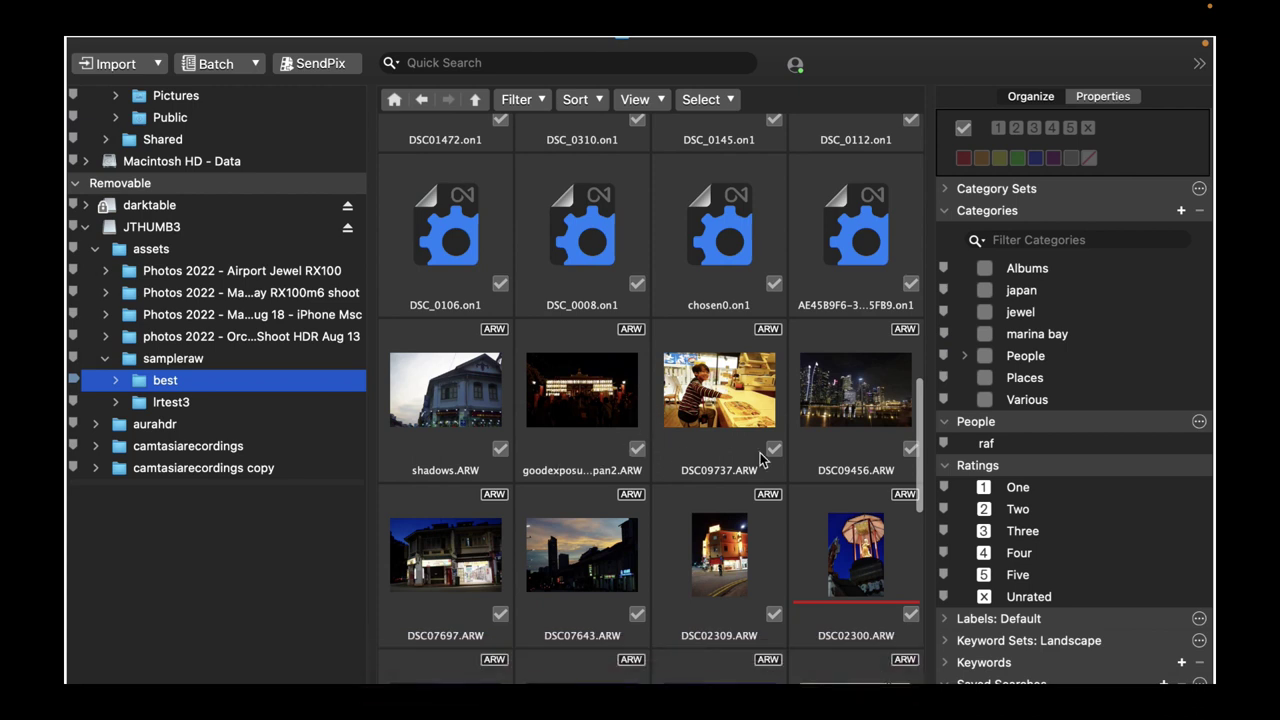
scroll(799, 538, down, 3)
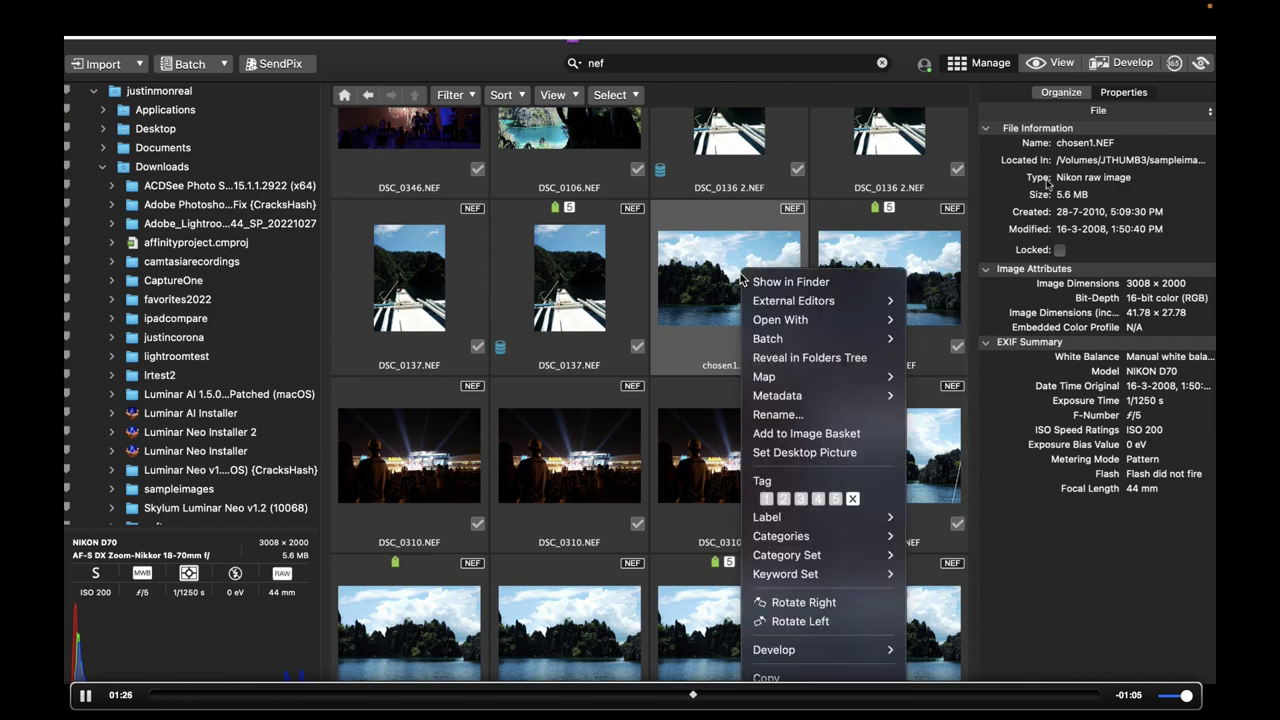
Add DxO PhotoLab 6 as an external editor in Configure Editors.
right_click(742, 280)
mouse_move(764, 302)
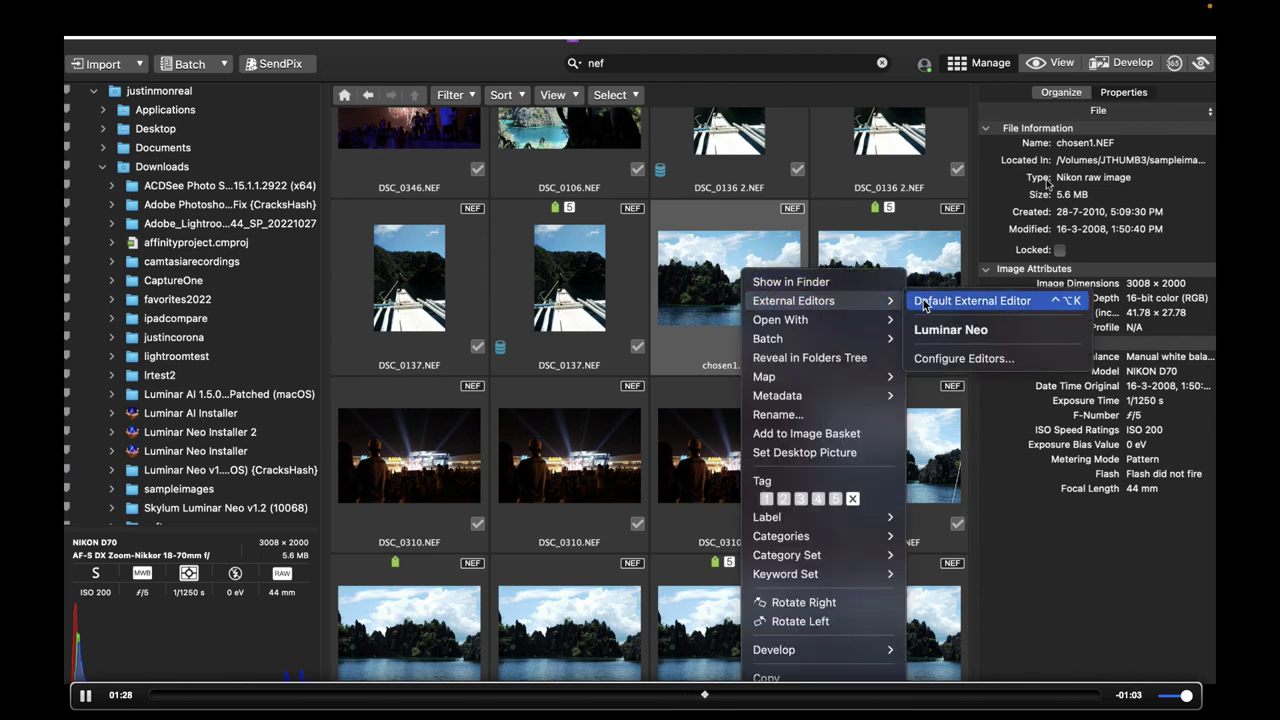
click(934, 360)
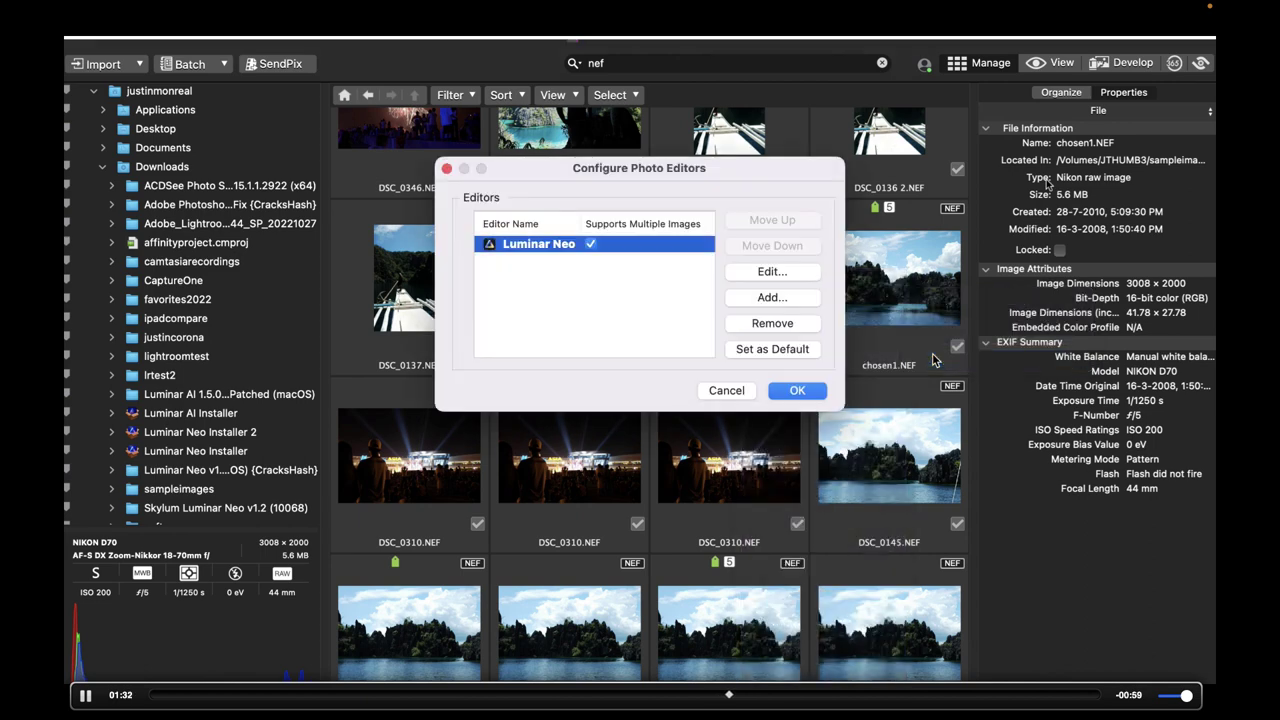
click(772, 297)
scroll(708, 400, down, 3)
click(705, 388)
click(1130, 573)
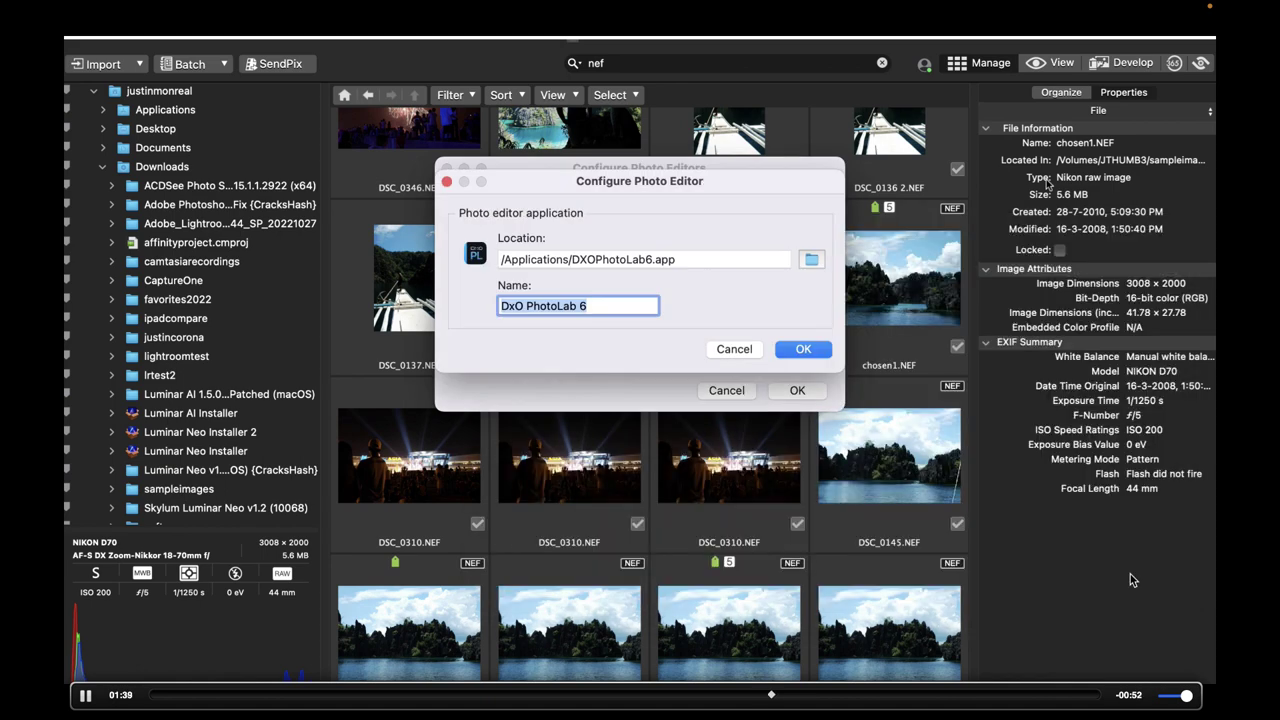
click(808, 350)
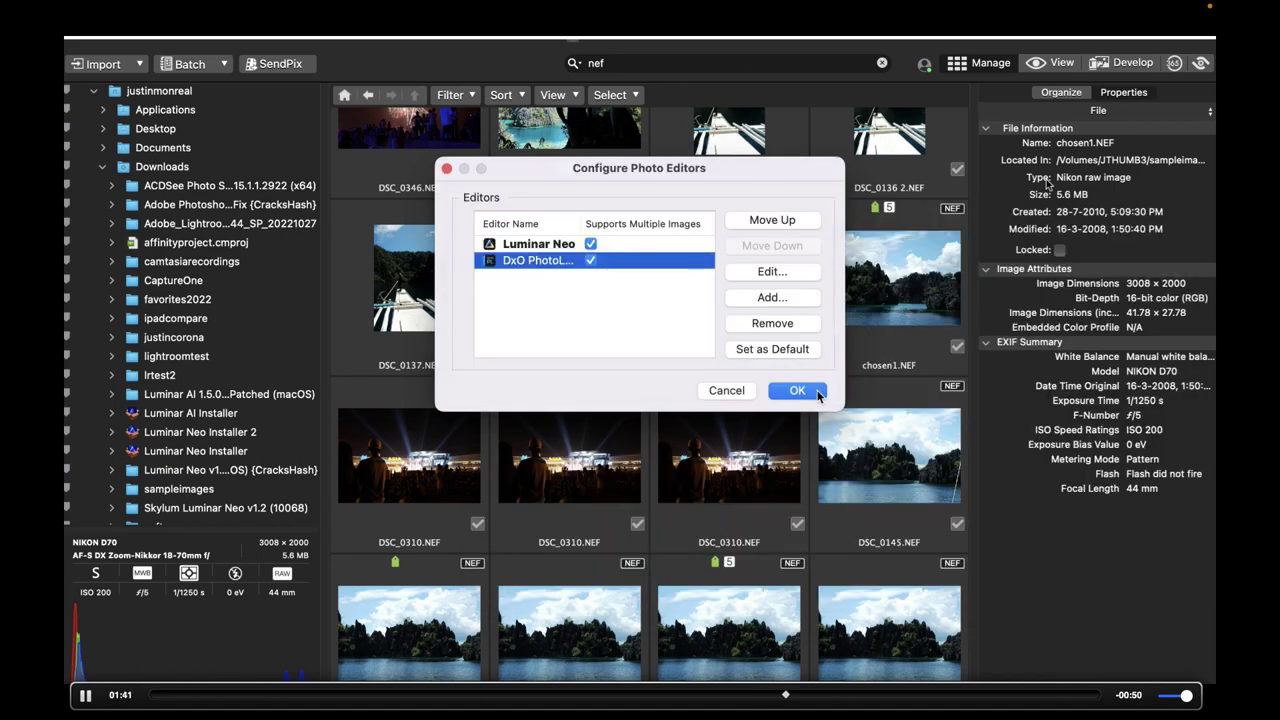
click(815, 392)
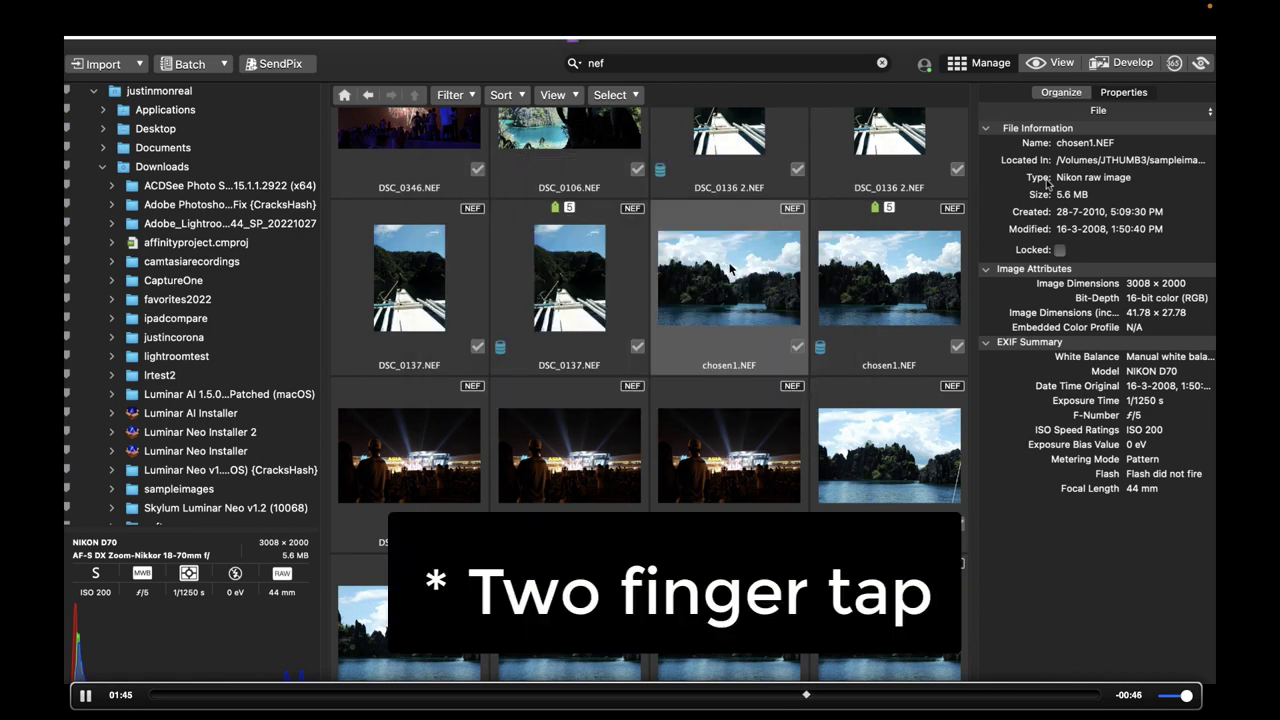
Open chosen1.NEF in DxO PhotoLab 6.
right_click(730, 268)
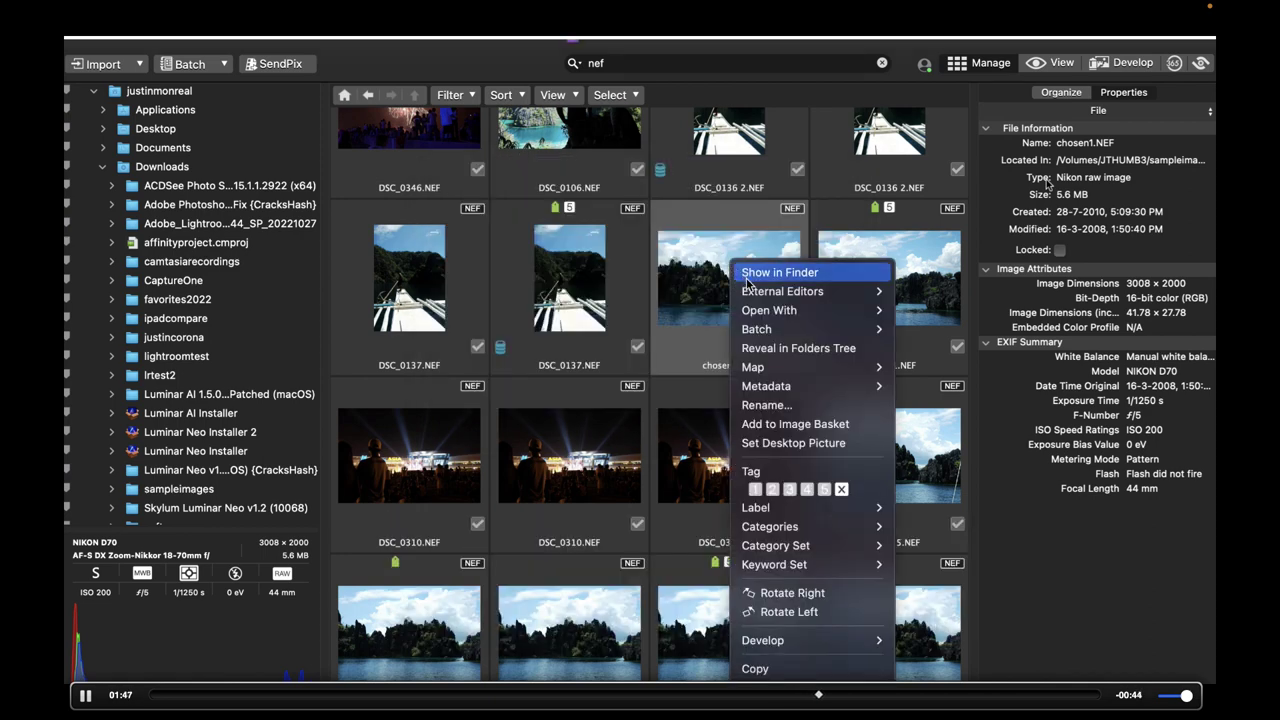
mouse_move(752, 291)
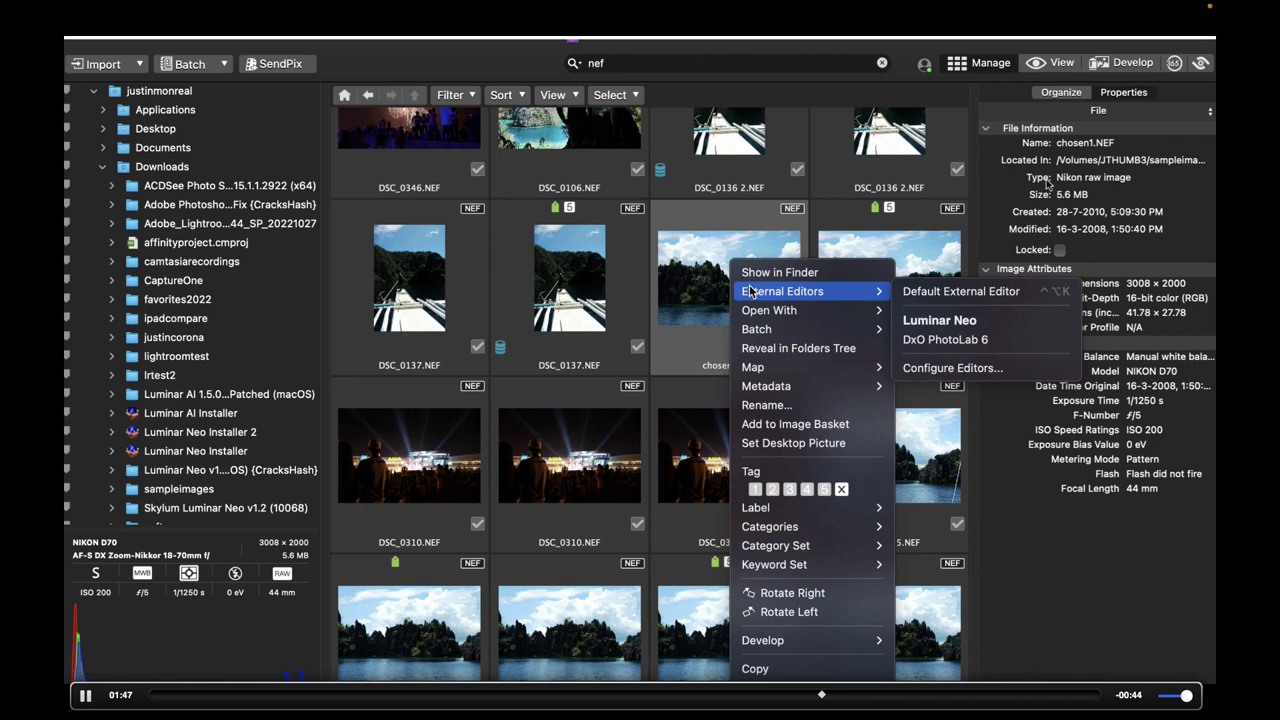
click(907, 340)
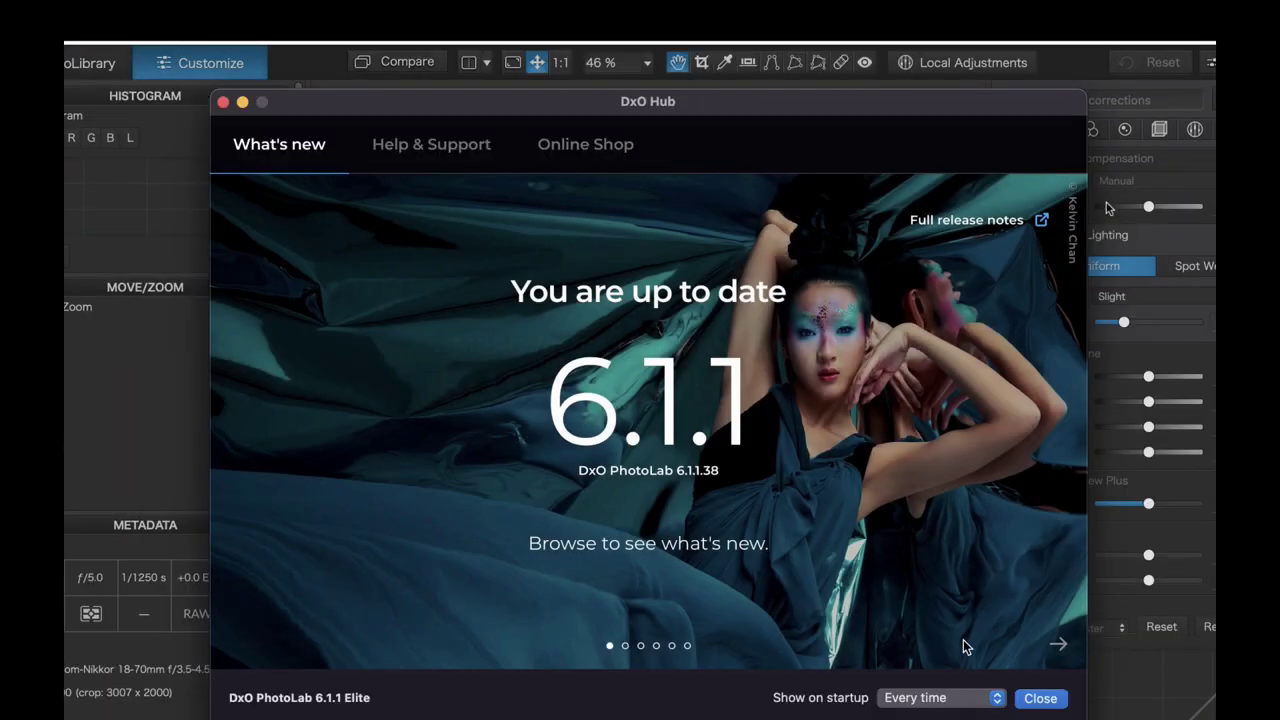
Dismiss the DxO Hub, raise Selective Tone Shadows, and enable DxO ClearView Plus on chosen1.NEF.
click(1038, 700)
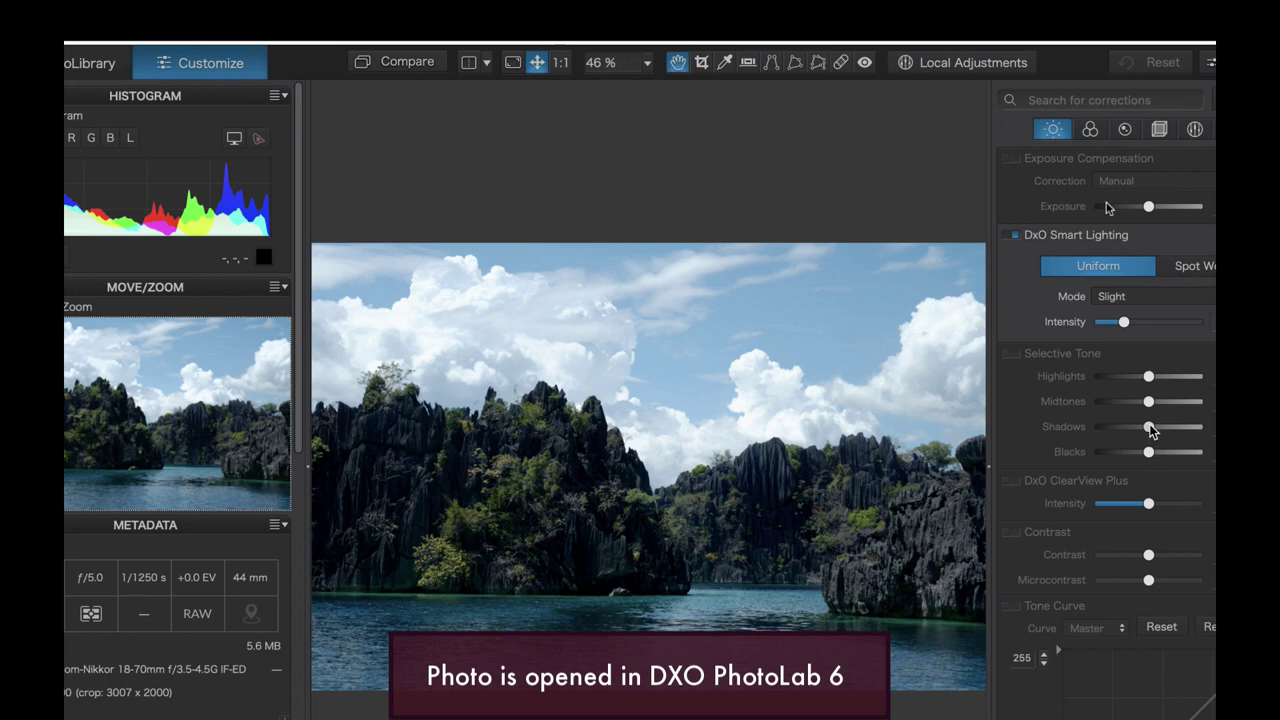
drag(1152, 428, 1172, 428)
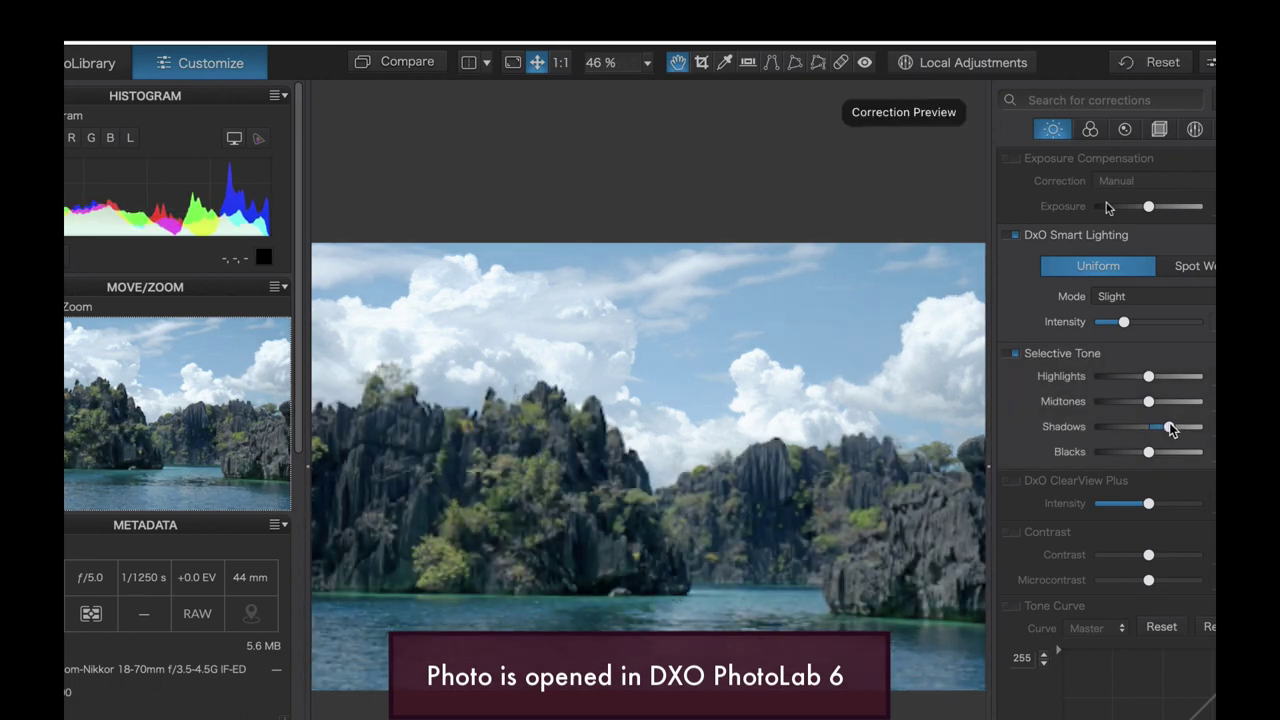
click(1015, 482)
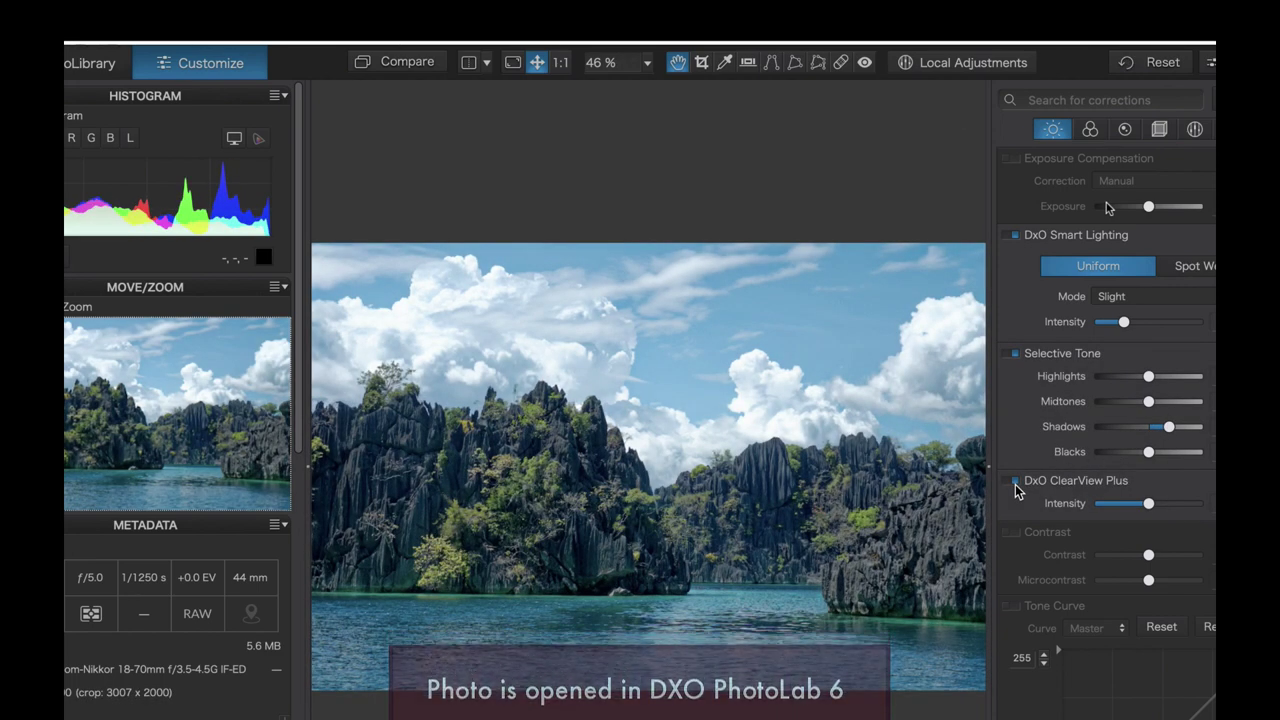